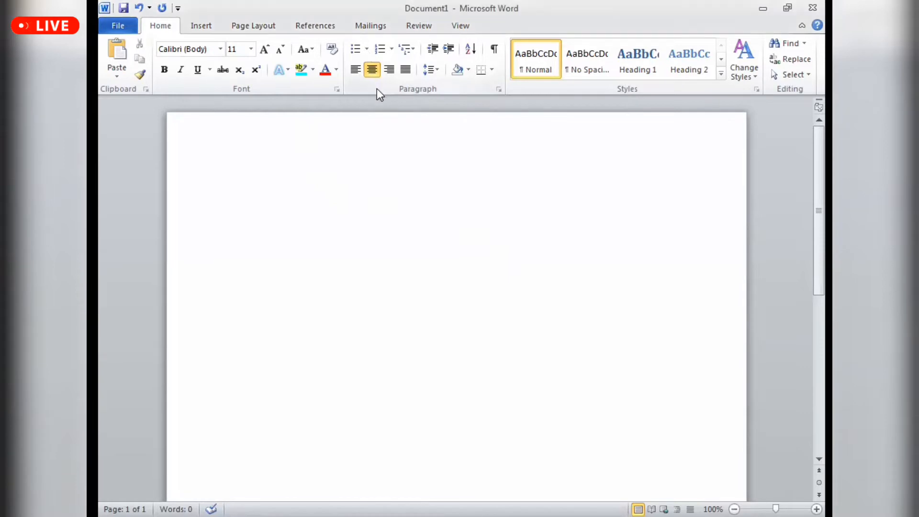
Left-align the empty first paragraph and enter the text "This is computer course"
{"action": "left_click", "coordinate": [372, 71]}
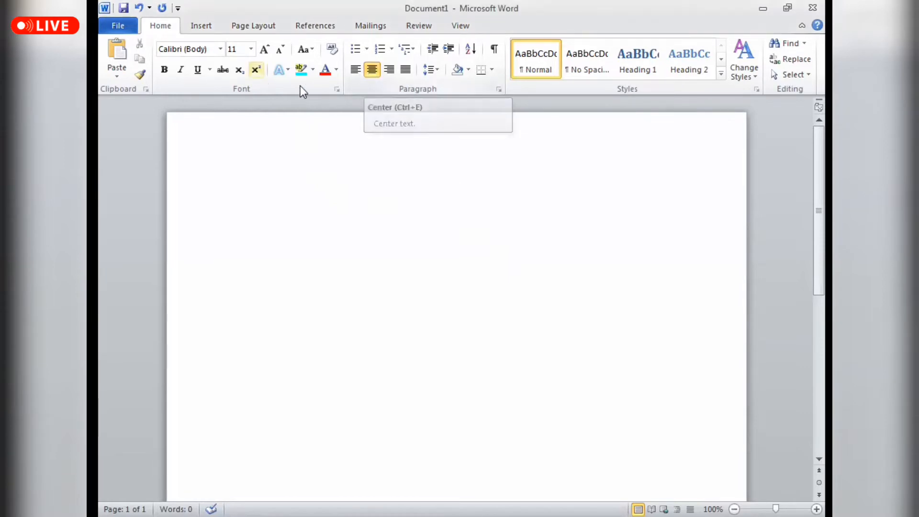
{"action": "left_click", "coordinate": [367, 49]}
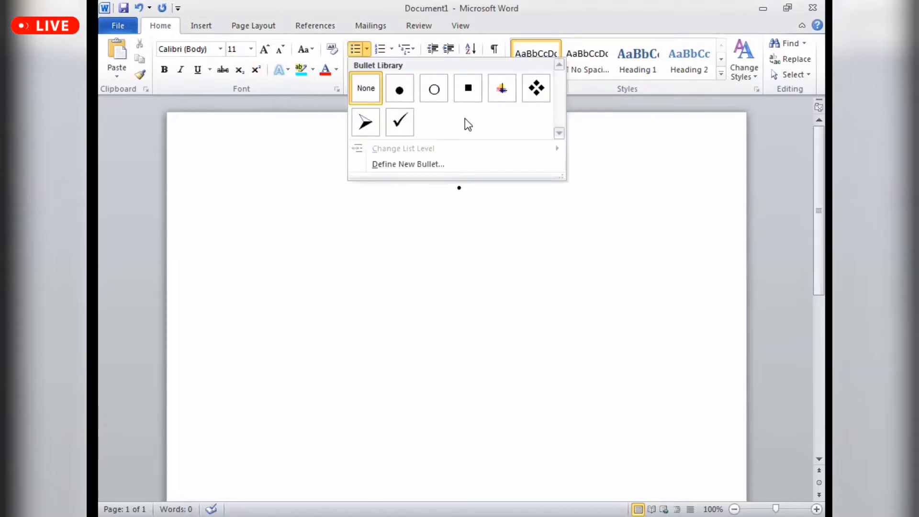
{"action": "left_click", "coordinate": [477, 189]}
{"action": "key", "text": "ctrl+l"}
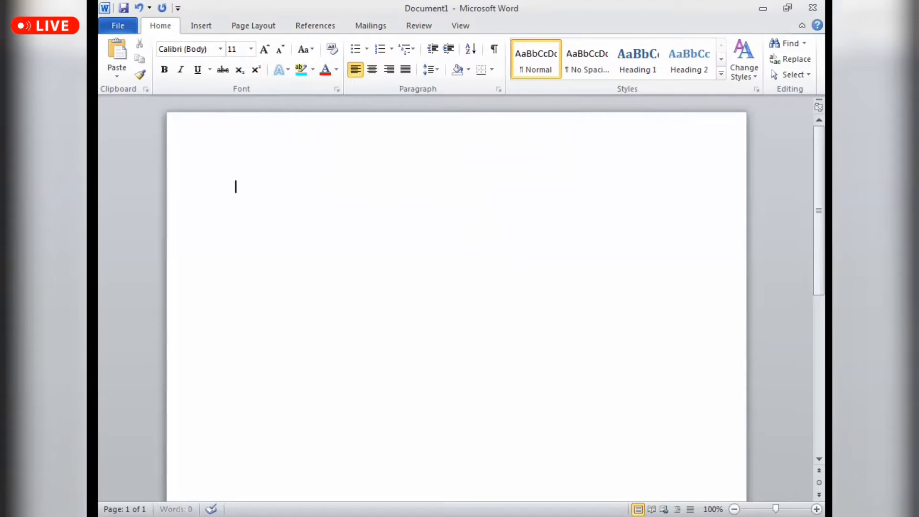
{"action": "type", "text": "This is "}
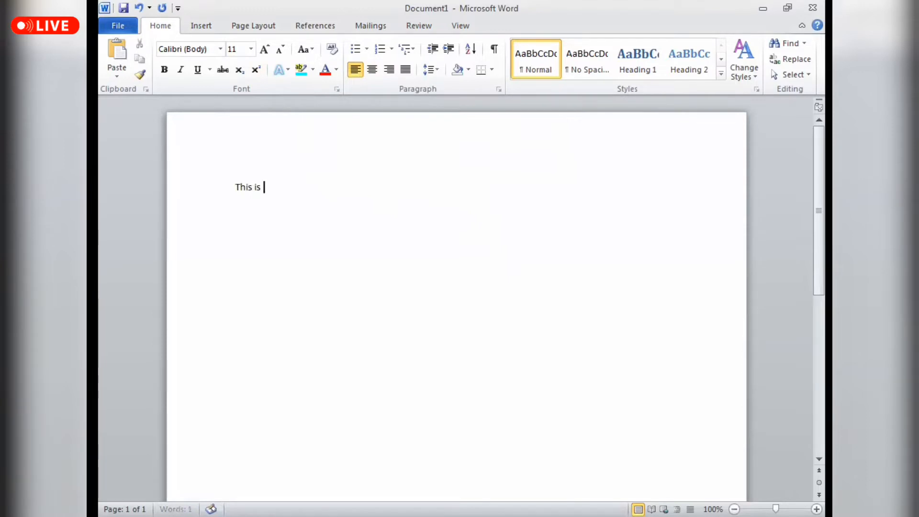
{"action": "type", "text": "compute"}
{"action": "key", "text": "BackSpace"}
{"action": "type", "text": "ter course"}
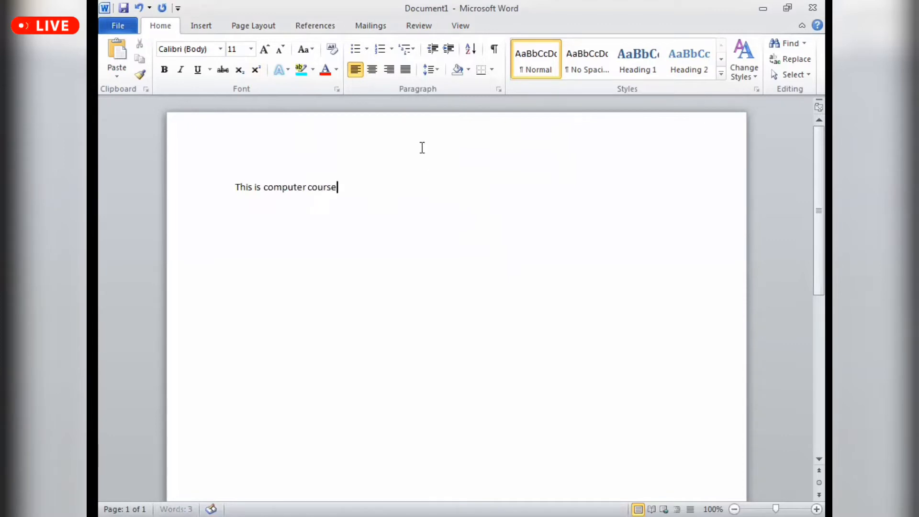
Select the whole line and preview the bullet and numbering library formats on it
{"action": "double_click", "coordinate": [317, 188]}
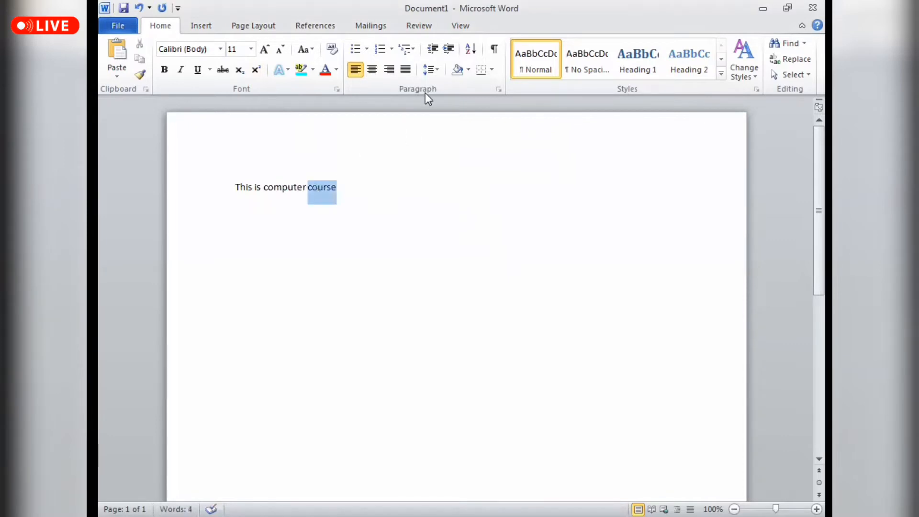
{"action": "key", "text": "ctrl+a"}
{"action": "left_click", "coordinate": [365, 50]}
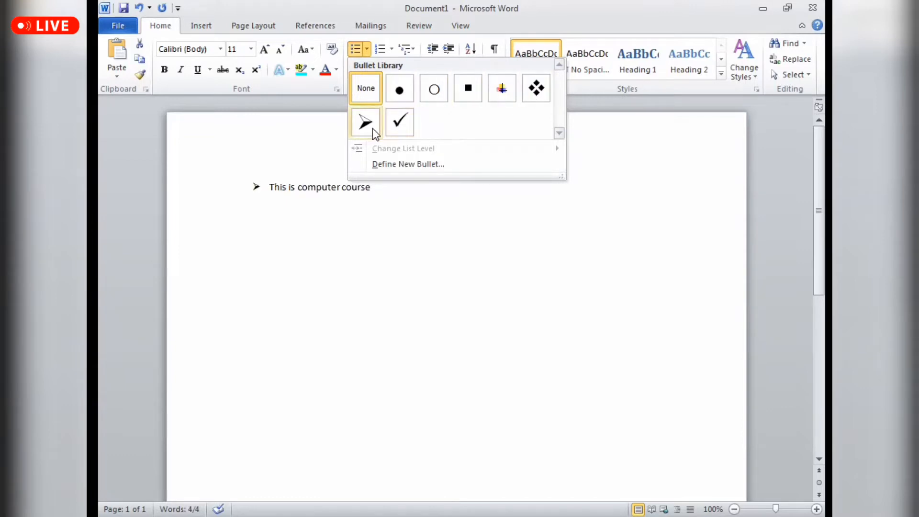
{"action": "left_click", "coordinate": [317, 196]}
{"action": "left_click", "coordinate": [397, 52]}
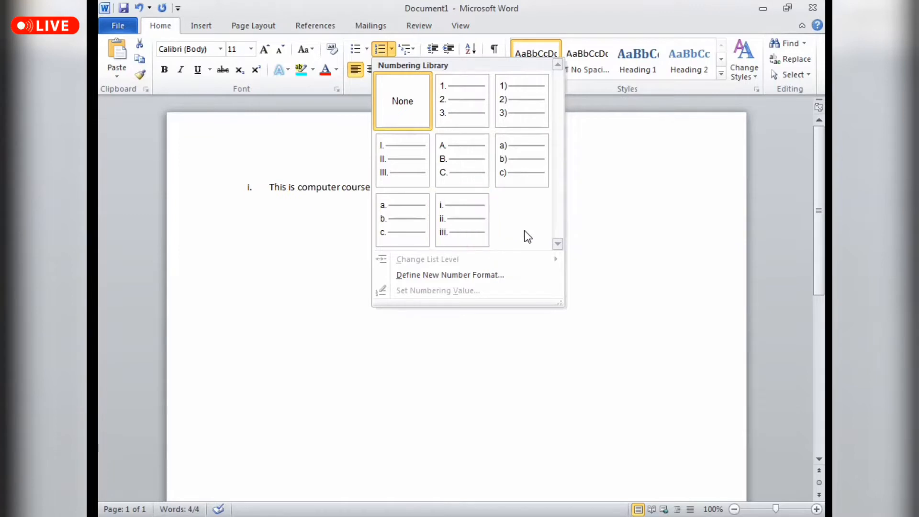
Apply the multilevel list format 1), a), i) to the selected line
{"action": "left_click", "coordinate": [407, 48]}
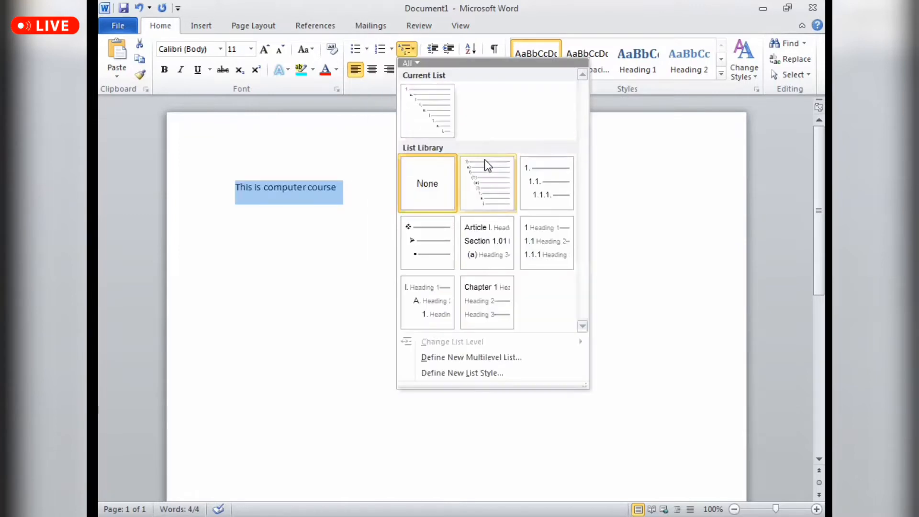
{"action": "left_click", "coordinate": [487, 176]}
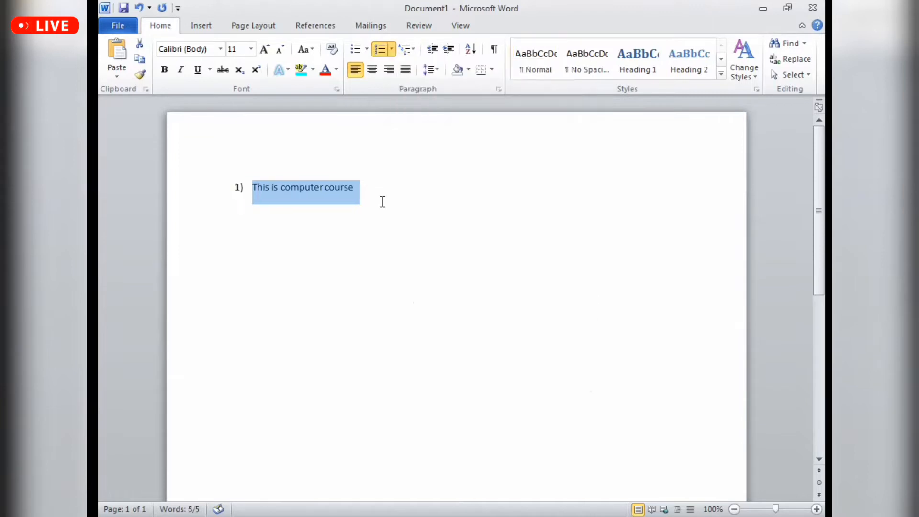
{"action": "left_click", "coordinate": [248, 202]}
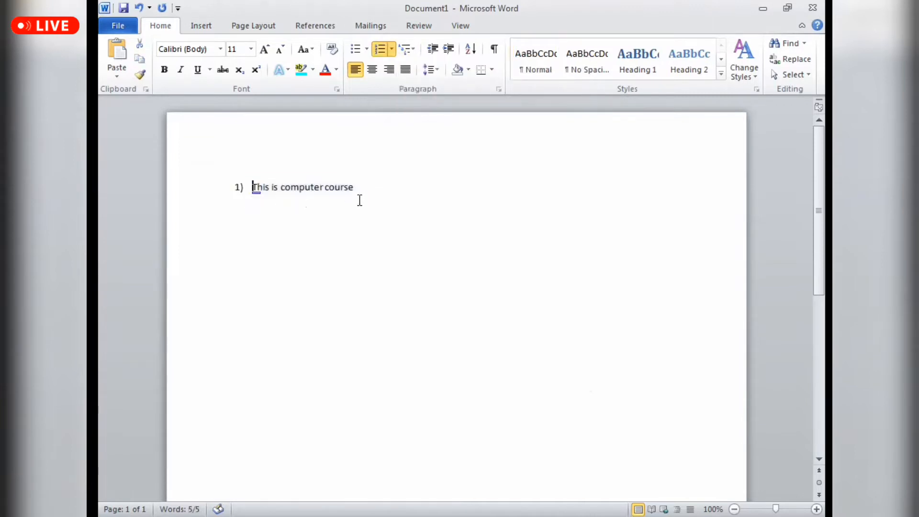
Select the list number and examine the other multilevel list formats in the library without applying one
{"action": "left_click", "coordinate": [243, 188]}
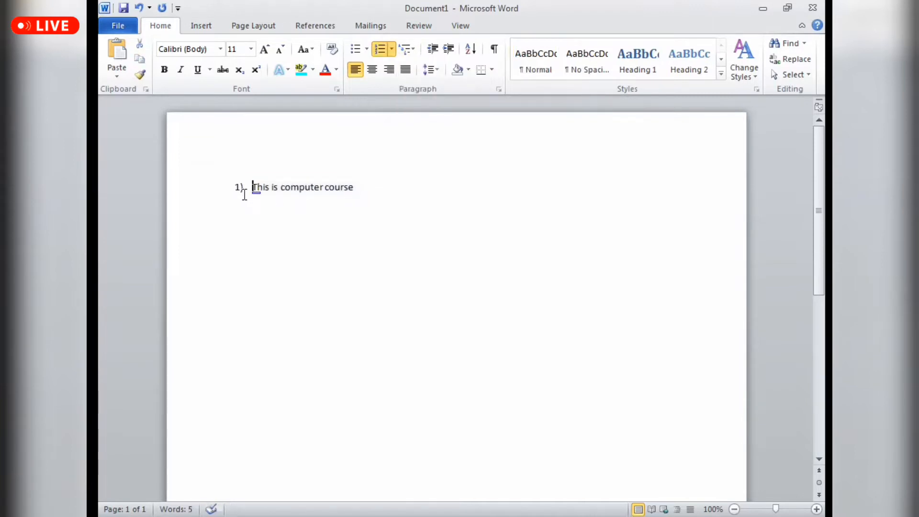
{"action": "left_click", "coordinate": [411, 54]}
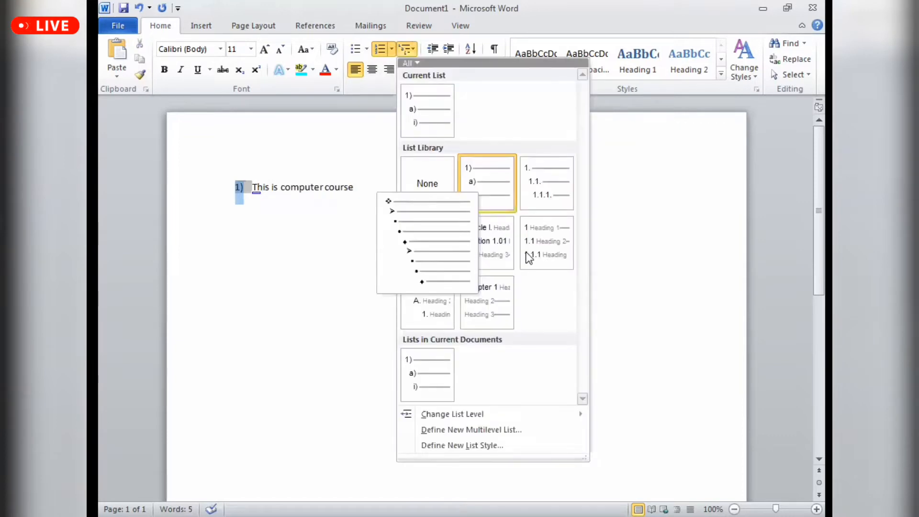
{"action": "mouse_move", "coordinate": [533, 257]}
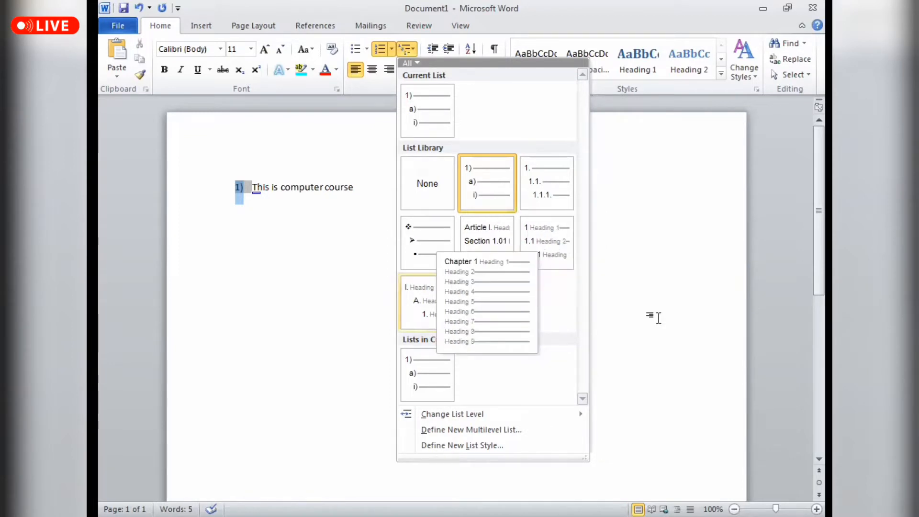
{"action": "left_click", "coordinate": [411, 53]}
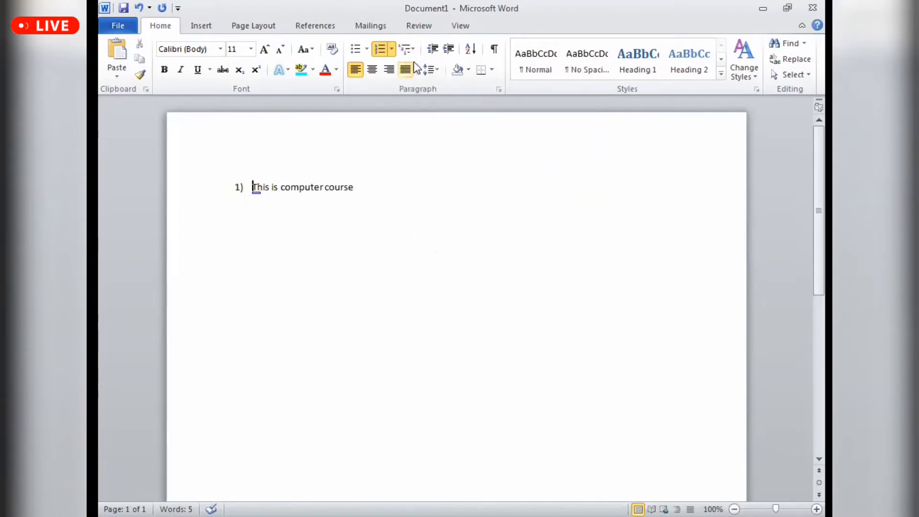
Try the text sort options with Field 1 as the sort key and no second key, and discard them
{"action": "left_click", "coordinate": [467, 50]}
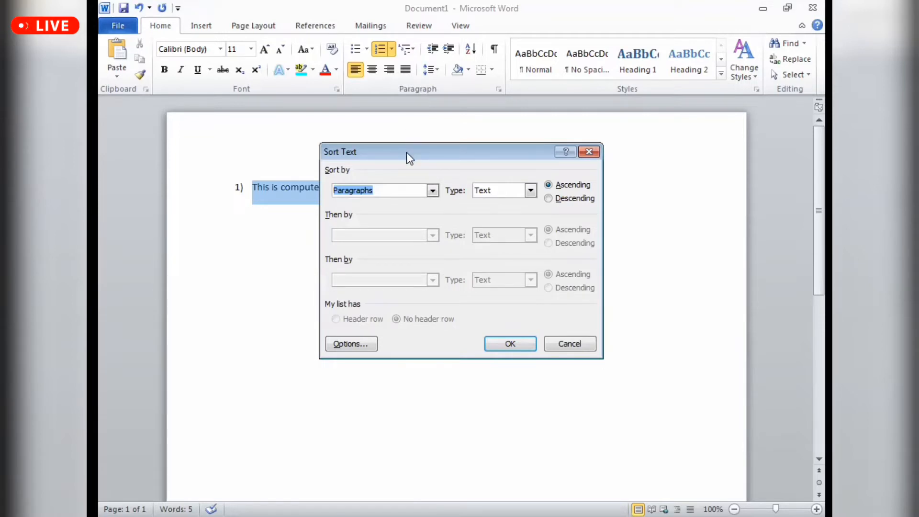
{"action": "left_click_drag", "start_coordinate": [407, 152], "coordinate": [472, 163]}
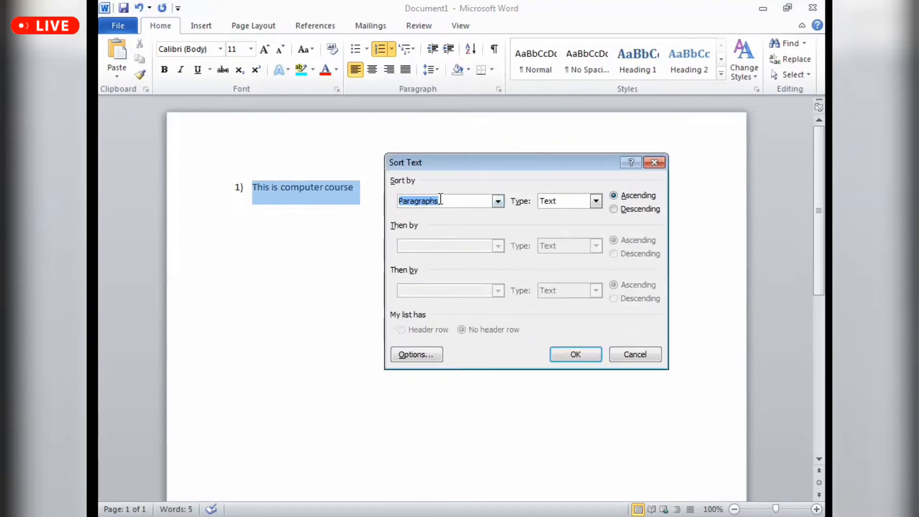
{"action": "left_click", "coordinate": [498, 201]}
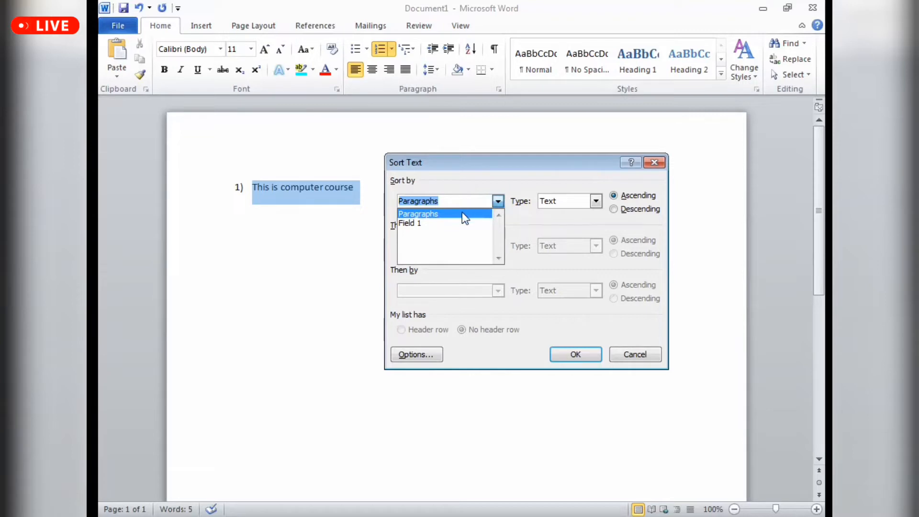
{"action": "left_click", "coordinate": [458, 225]}
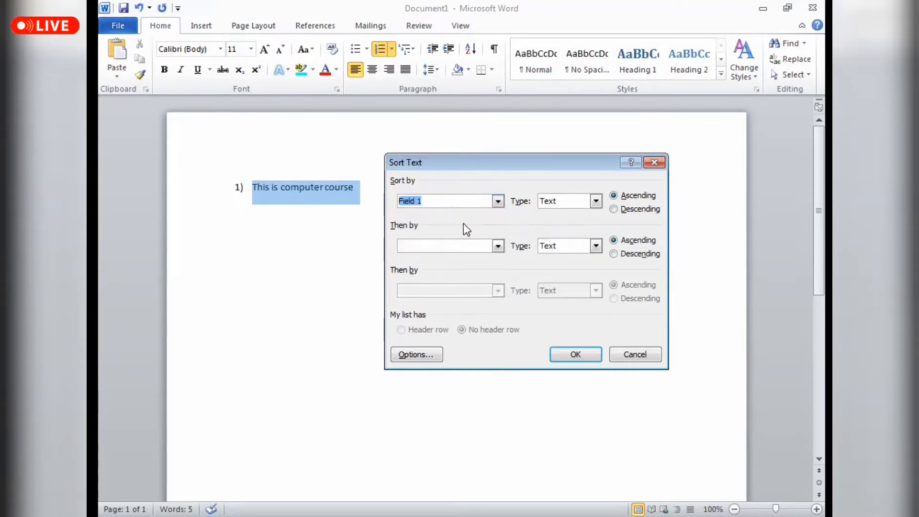
{"action": "left_click", "coordinate": [498, 246]}
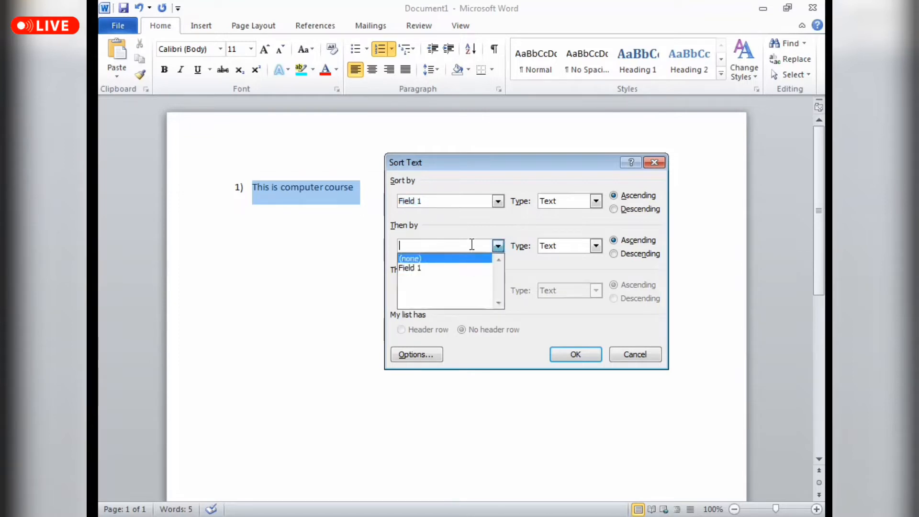
{"action": "left_click", "coordinate": [492, 262]}
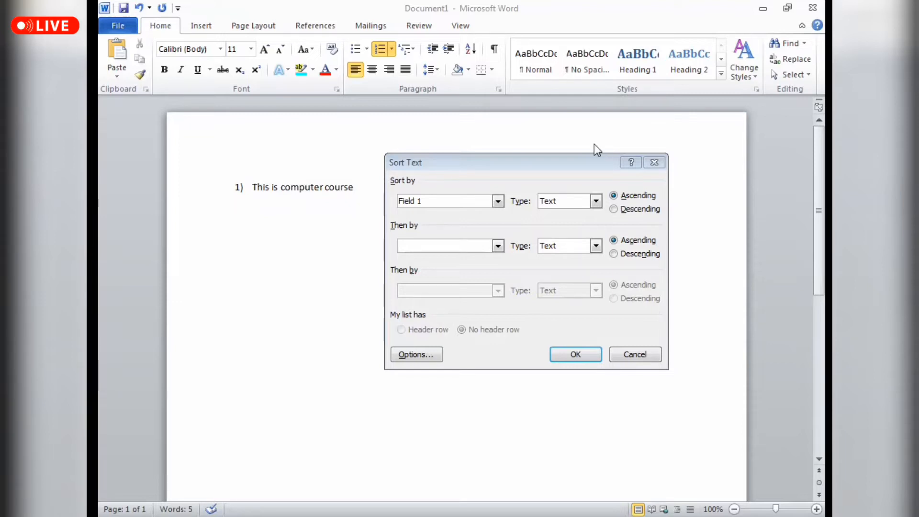
{"action": "left_click", "coordinate": [662, 161]}
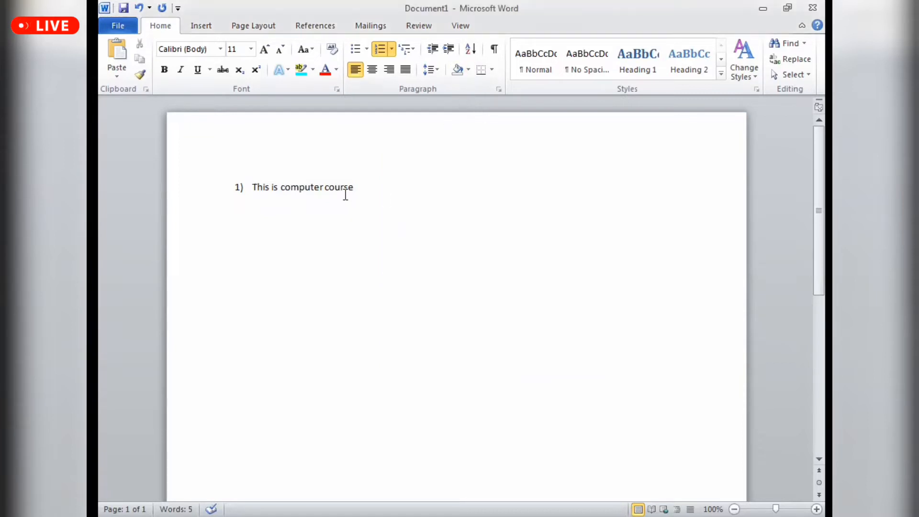
View the paragraph shading colours and clear all formatting from the numbered line
{"action": "left_click", "coordinate": [470, 70]}
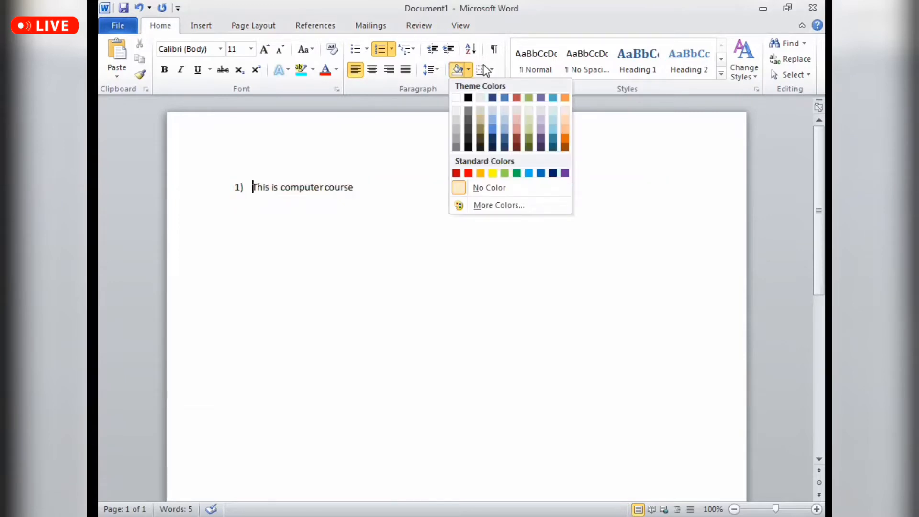
{"action": "left_click", "coordinate": [314, 97]}
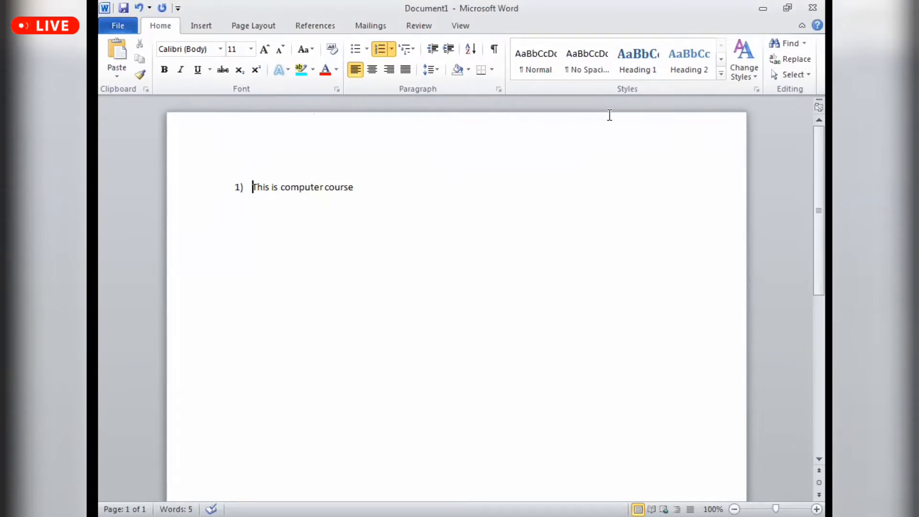
{"action": "scroll", "coordinate": [712, 75], "scroll_direction": "down", "scroll_amount": 1}
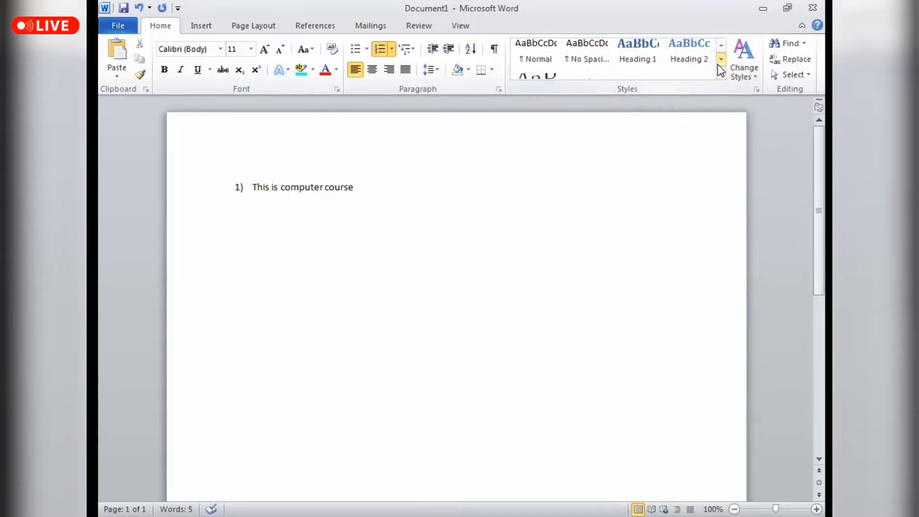
{"action": "left_click", "coordinate": [722, 74]}
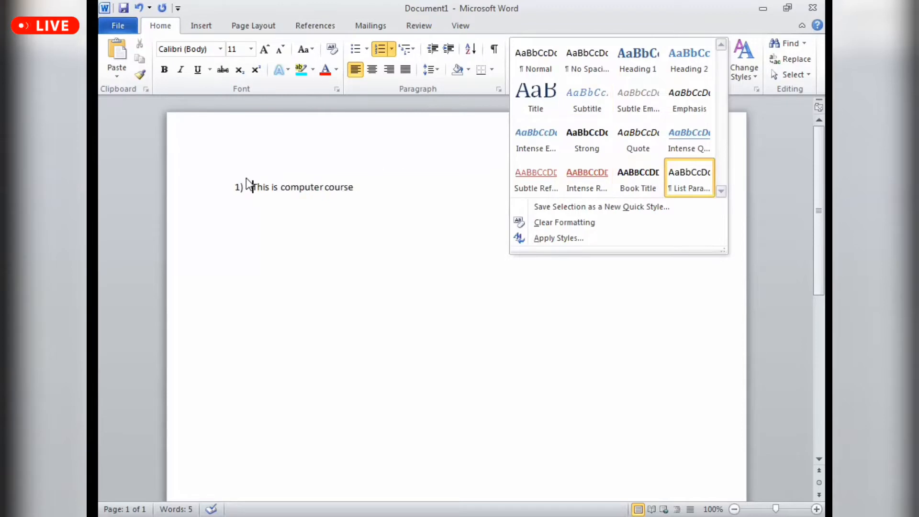
{"action": "key", "text": "c"}
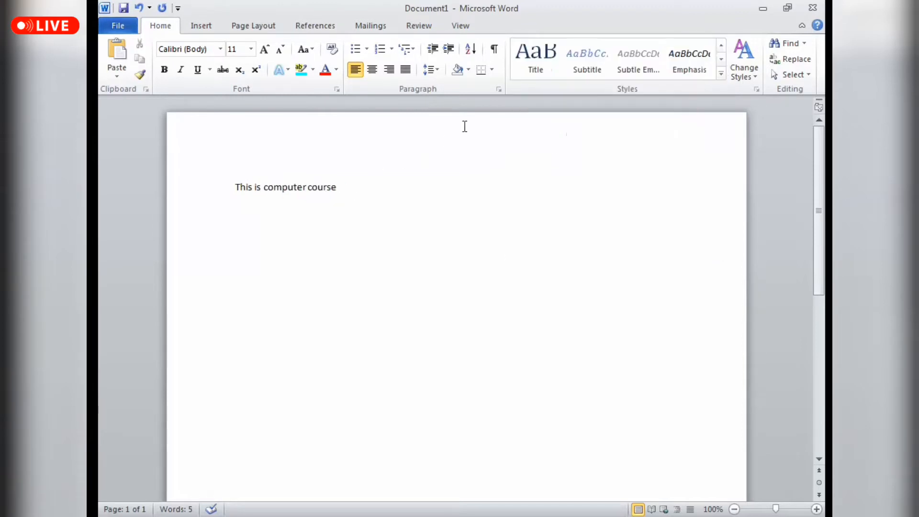
Select the whole line, preview the available quick styles on it without applying one, and deselect the text
{"action": "double_click", "coordinate": [291, 180]}
{"action": "left_click", "coordinate": [777, 59]}
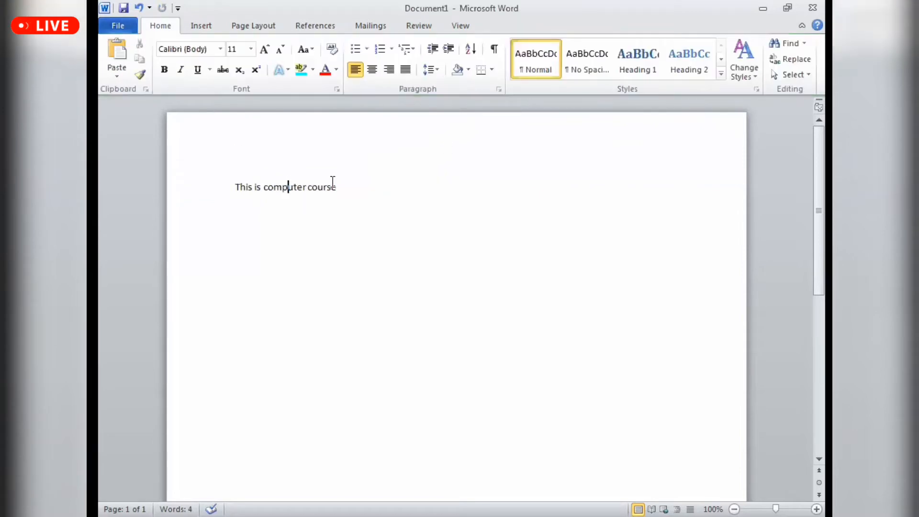
{"action": "key", "text": "ctrl+a"}
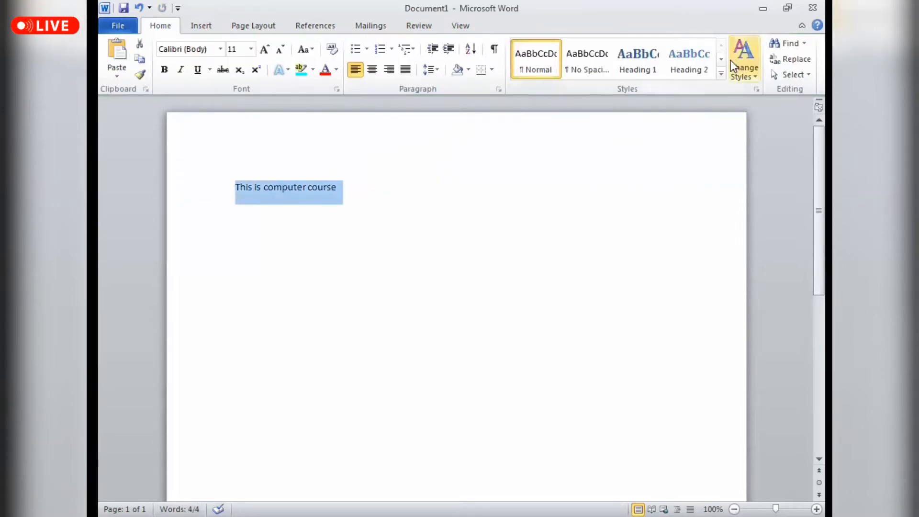
{"action": "left_click", "coordinate": [721, 73]}
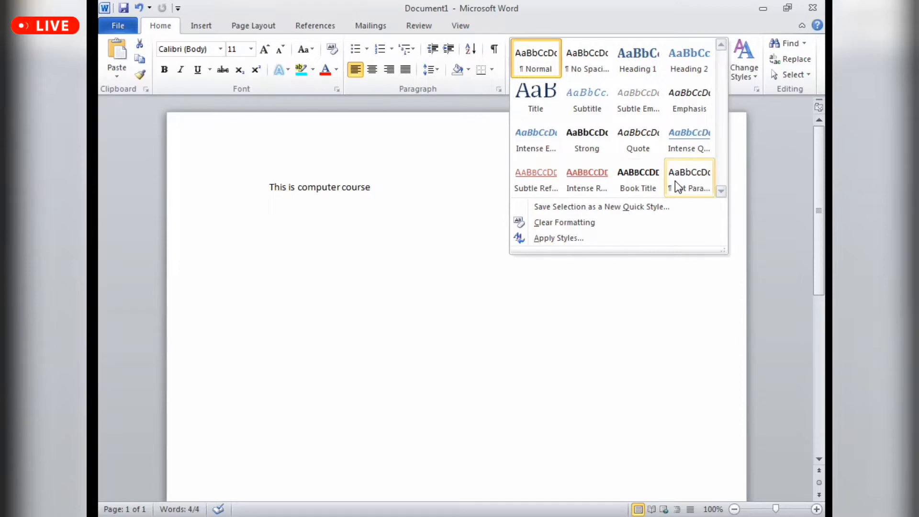
{"action": "key", "text": "Escape"}
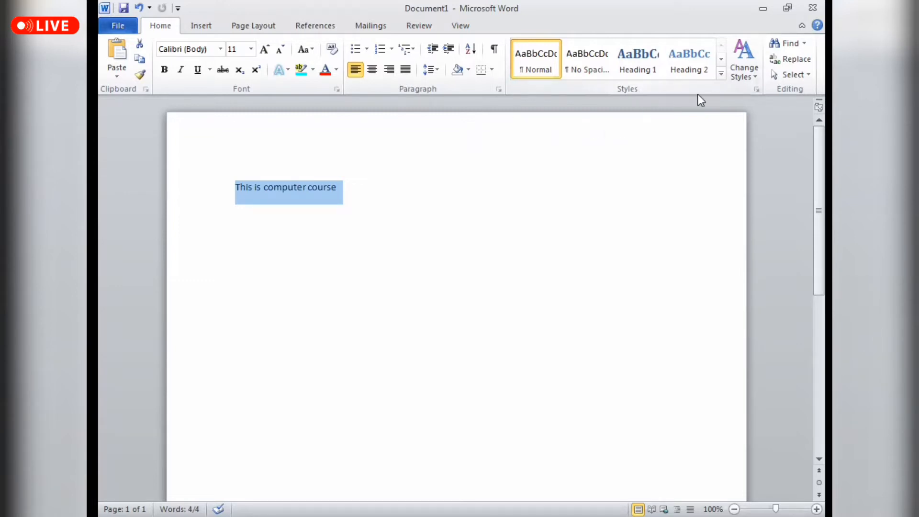
{"action": "left_click", "coordinate": [722, 61]}
{"action": "left_click", "coordinate": [722, 60]}
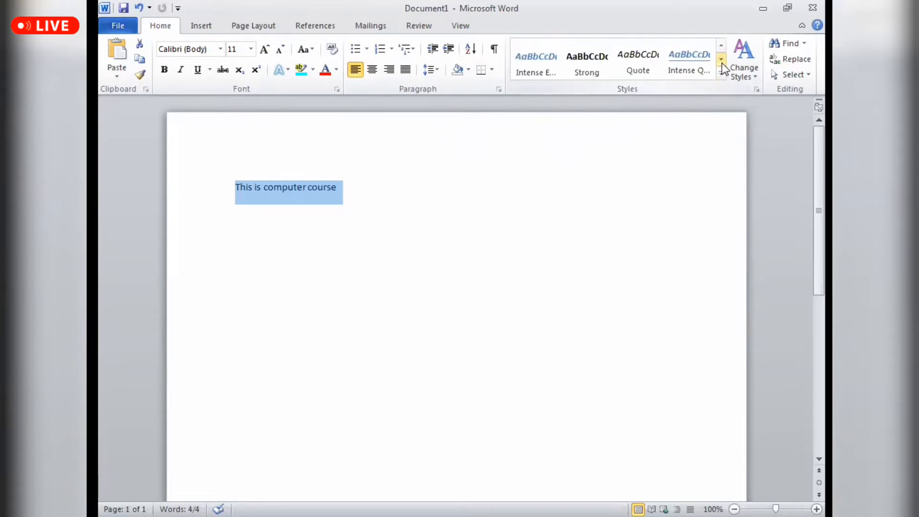
{"action": "left_click", "coordinate": [722, 68]}
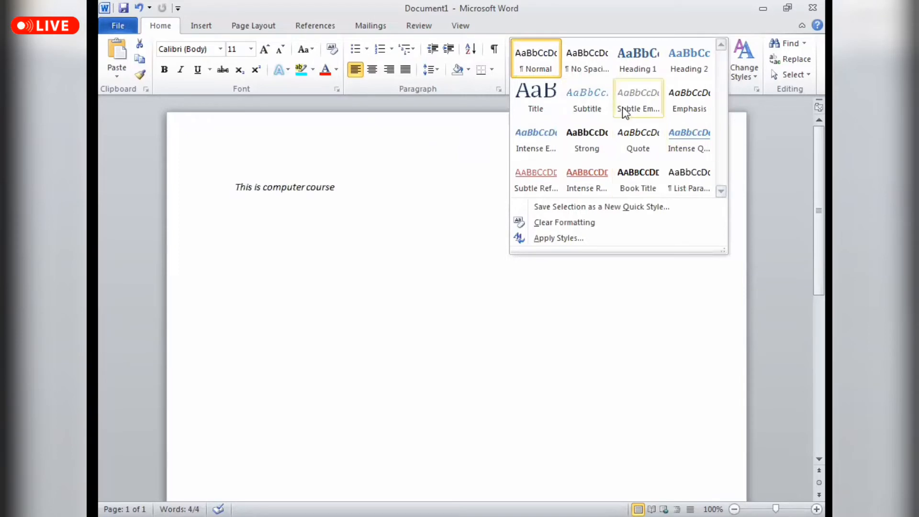
{"action": "left_click", "coordinate": [332, 203]}
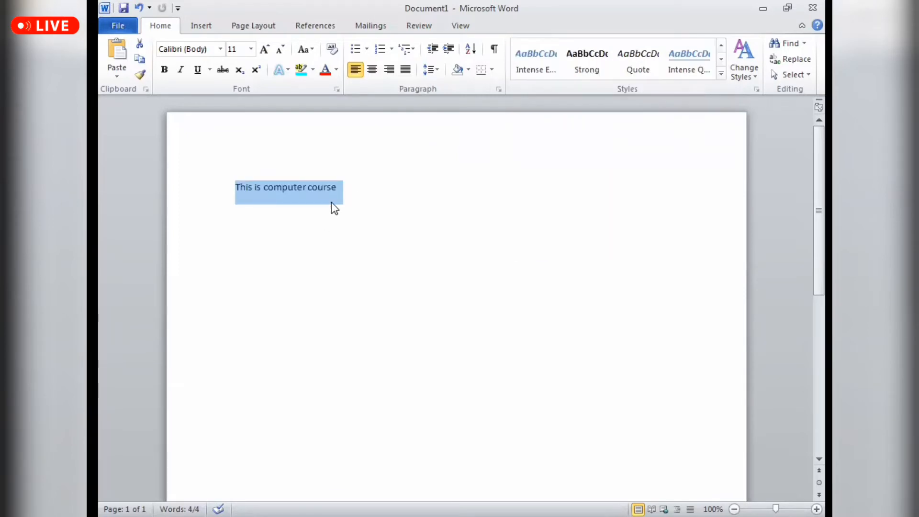
{"action": "left_click", "coordinate": [351, 188]}
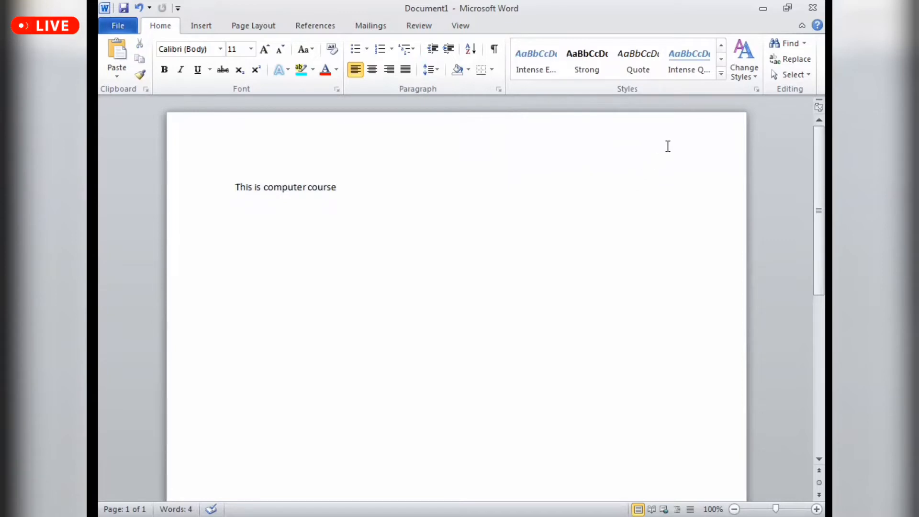
Select the line "This is computer course" and view the available style sets without applying one
{"action": "left_click", "coordinate": [740, 72]}
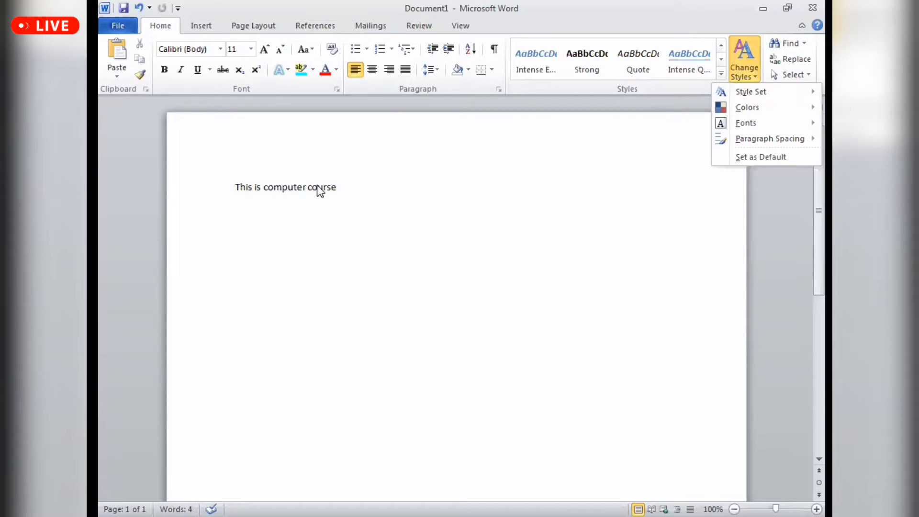
{"action": "triple_click", "coordinate": [317, 188]}
{"action": "left_click", "coordinate": [743, 67]}
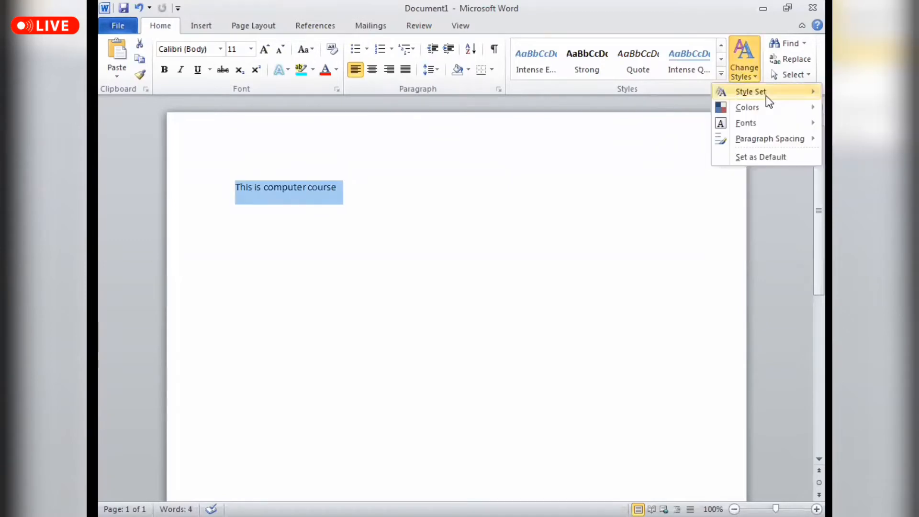
{"action": "mouse_move", "coordinate": [768, 101]}
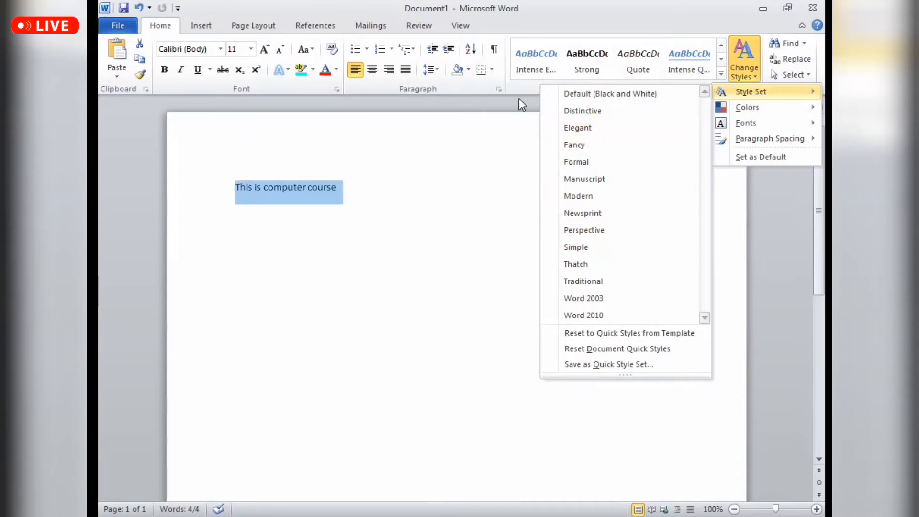
{"action": "left_click", "coordinate": [411, 415]}
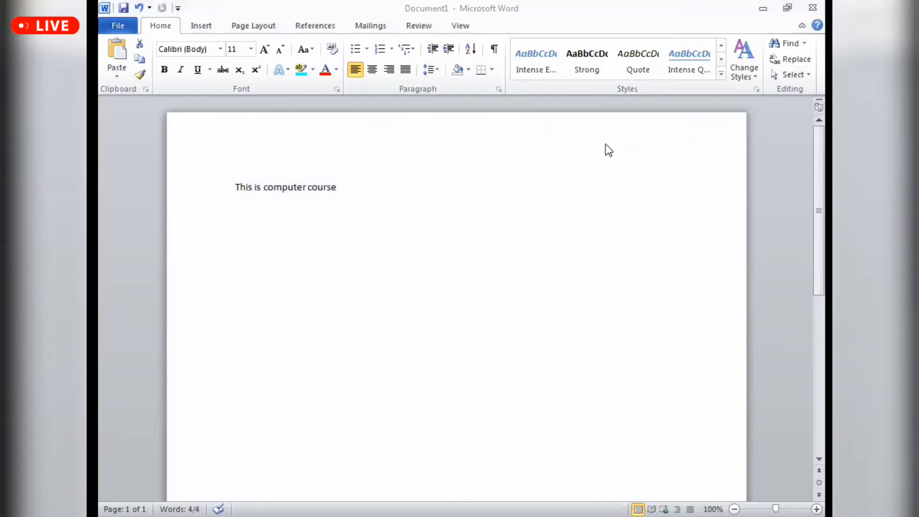
Select the line again and apply the built-in Module theme colours to the document's styles
{"action": "triple_click", "coordinate": [337, 188]}
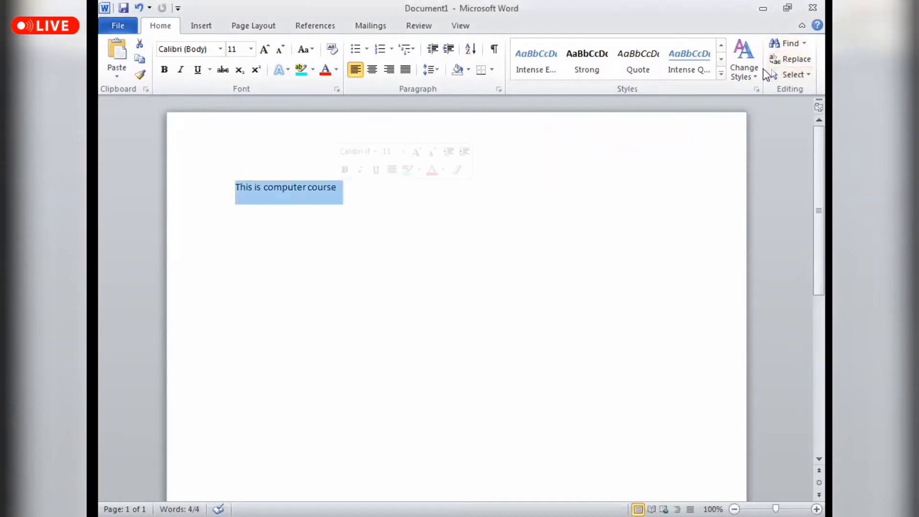
{"action": "left_click", "coordinate": [747, 70]}
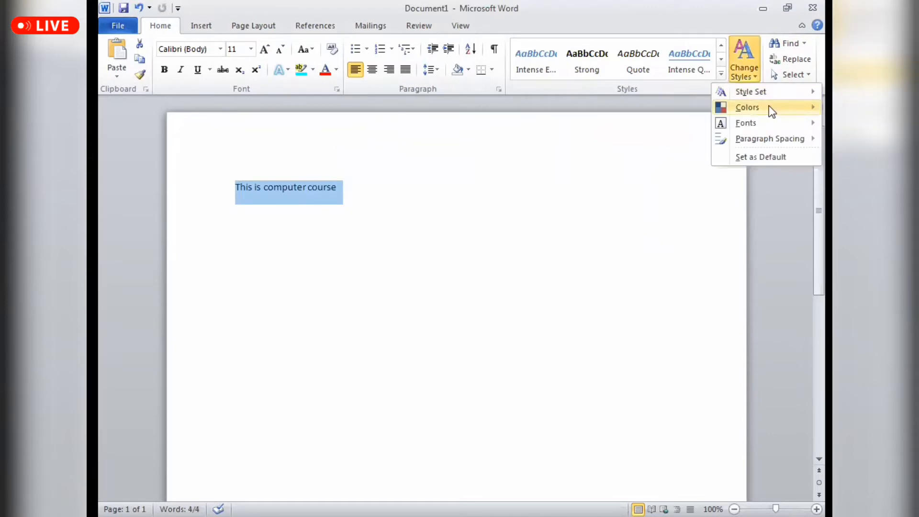
{"action": "mouse_move", "coordinate": [769, 106]}
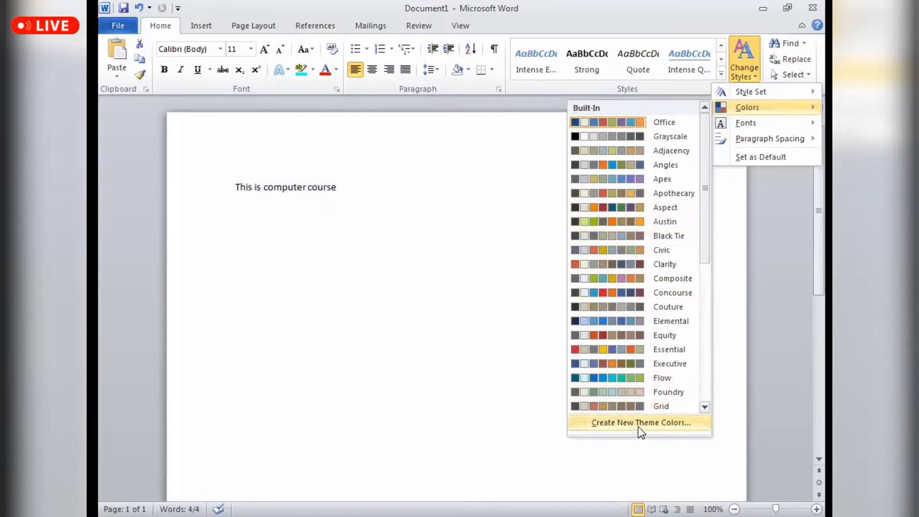
{"action": "scroll", "coordinate": [648, 237], "scroll_direction": "down", "scroll_amount": 5}
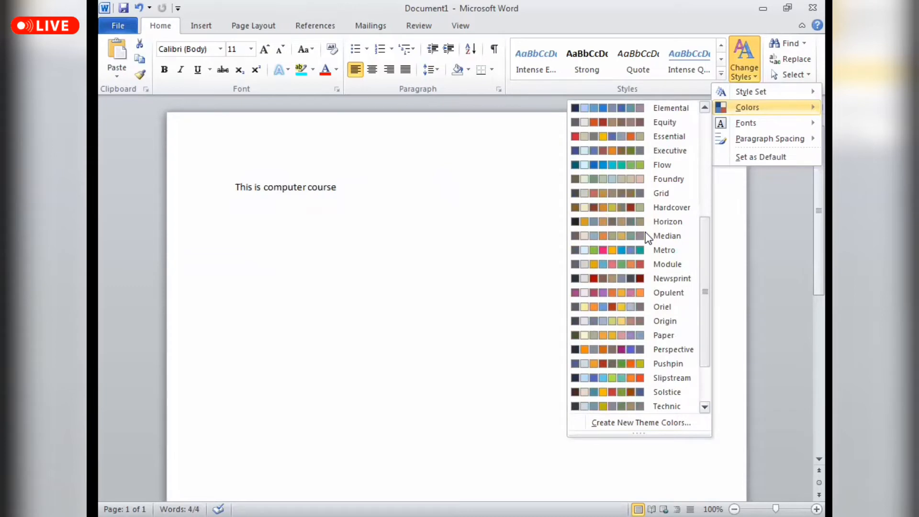
{"action": "left_click", "coordinate": [615, 266]}
Select the whole line and preview the recoloured quick styles, such as Intense Emphasis, without applying one
{"action": "double_click", "coordinate": [288, 188]}
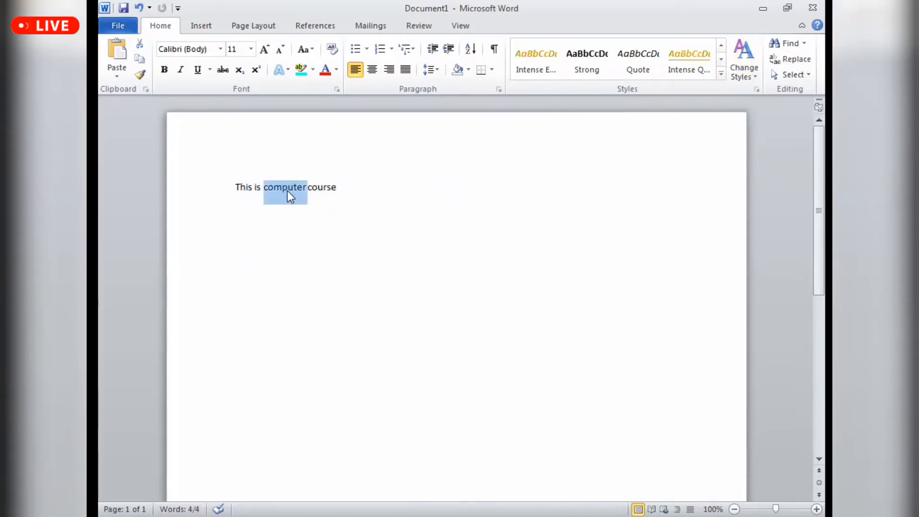
{"action": "key", "text": "ctrl+a"}
{"action": "left_click", "coordinate": [722, 61]}
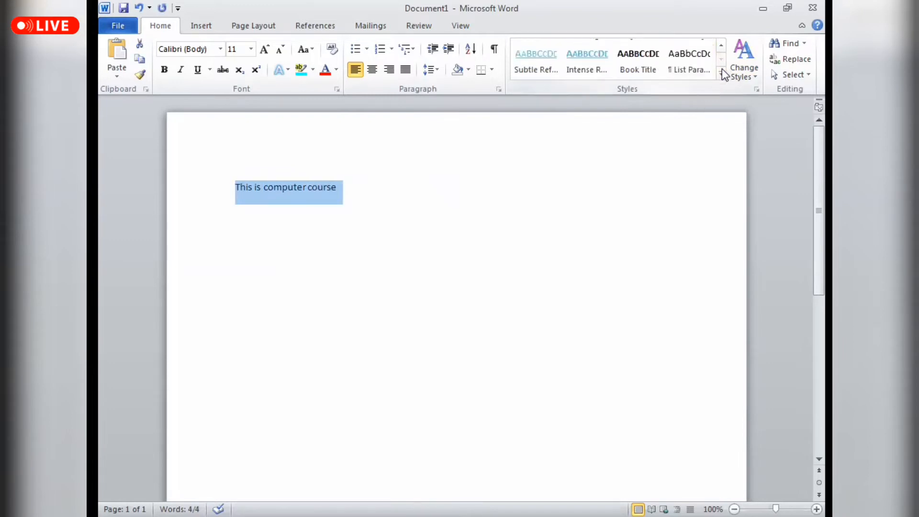
{"action": "left_click", "coordinate": [722, 72]}
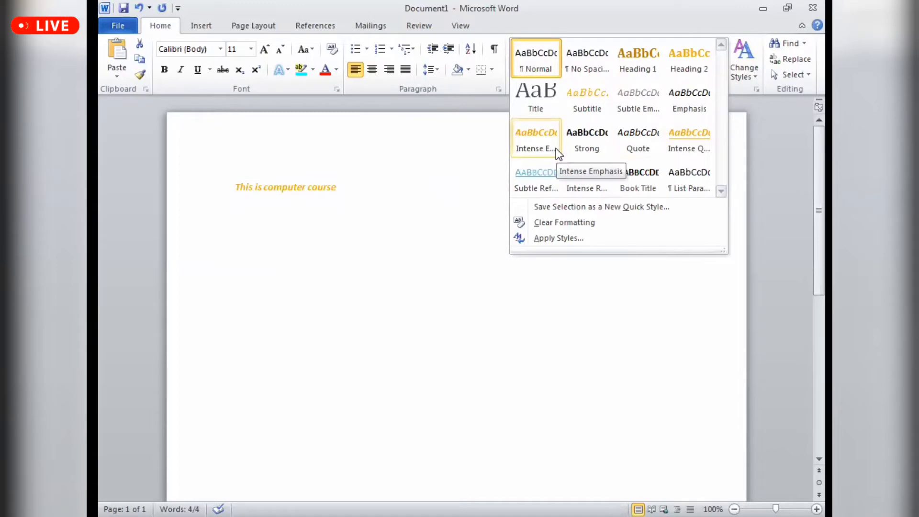
{"action": "left_click", "coordinate": [296, 190]}
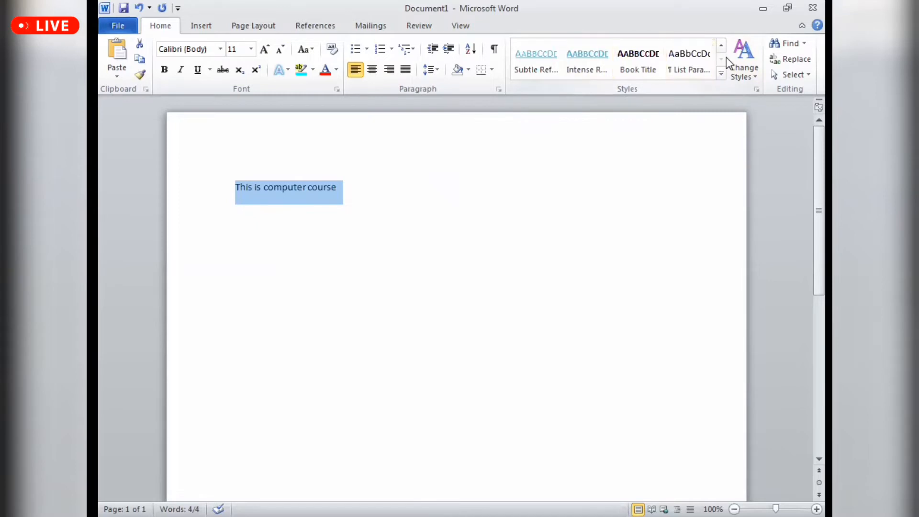
{"action": "left_click", "coordinate": [721, 72]}
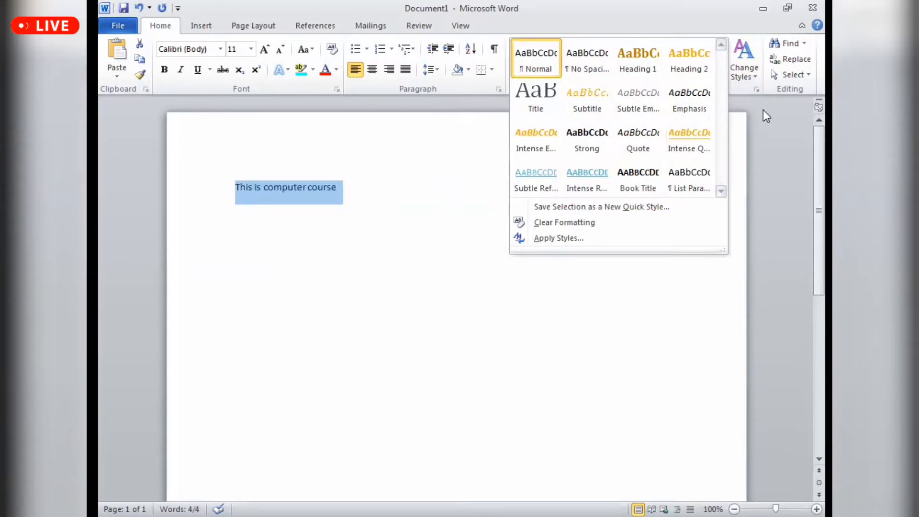
Browse the other built-in theme colour schemes for the styles without changing the scheme
{"action": "left_click", "coordinate": [745, 62]}
{"action": "mouse_move", "coordinate": [750, 107]}
{"action": "scroll", "coordinate": [648, 196], "scroll_direction": "down", "scroll_amount": 3}
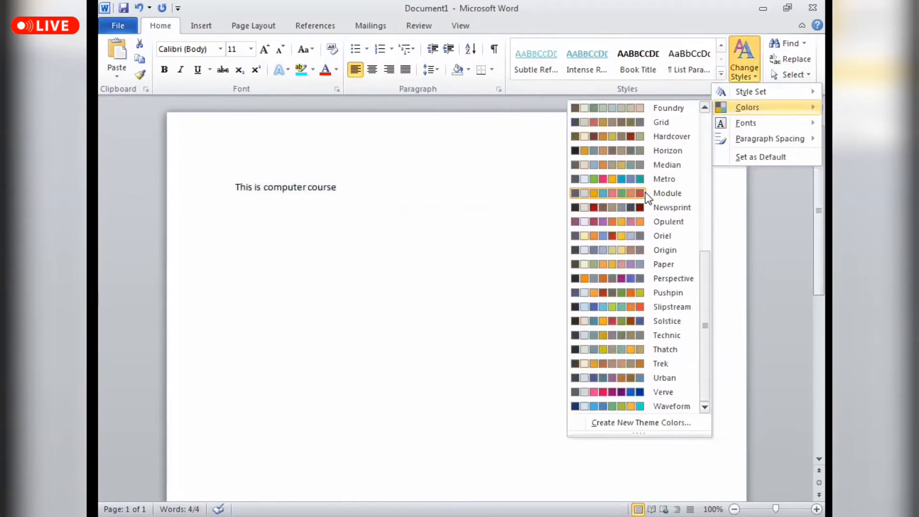
{"action": "scroll", "coordinate": [614, 363], "scroll_direction": "up", "scroll_amount": 4}
{"action": "scroll", "coordinate": [614, 367], "scroll_direction": "up", "scroll_amount": 2}
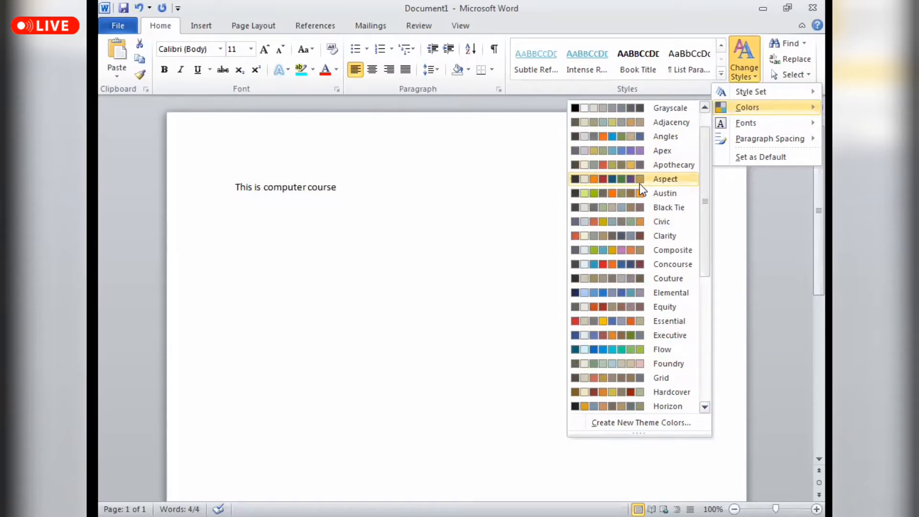
{"action": "scroll", "coordinate": [640, 184], "scroll_direction": "down", "scroll_amount": 5}
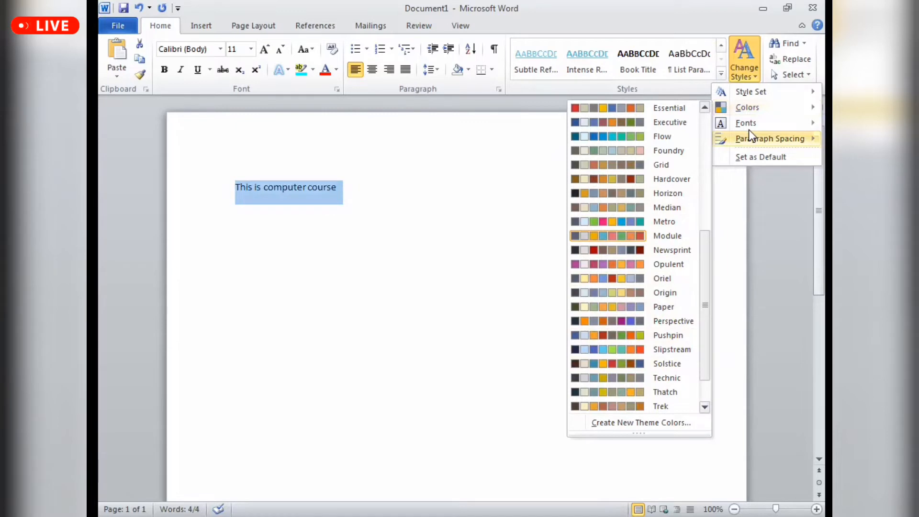
Preview the built-in theme fonts, such as Couture and Grid, on the line without applying one
{"action": "mouse_move", "coordinate": [749, 128]}
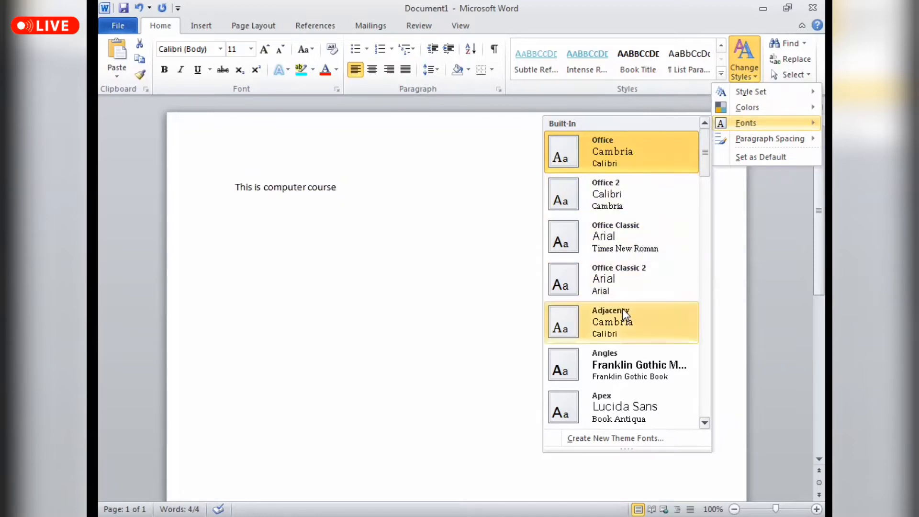
{"action": "scroll", "coordinate": [623, 308], "scroll_direction": "down", "scroll_amount": 4}
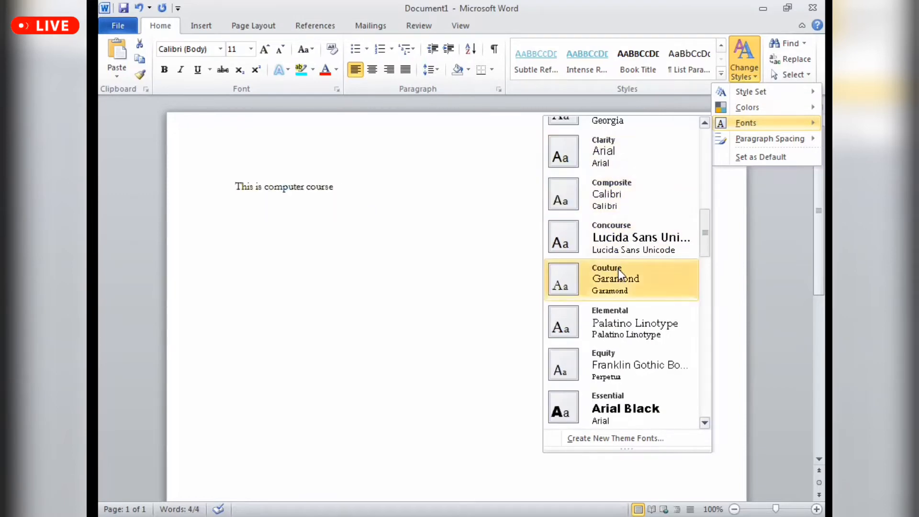
{"action": "scroll", "coordinate": [619, 268], "scroll_direction": "down", "scroll_amount": 3}
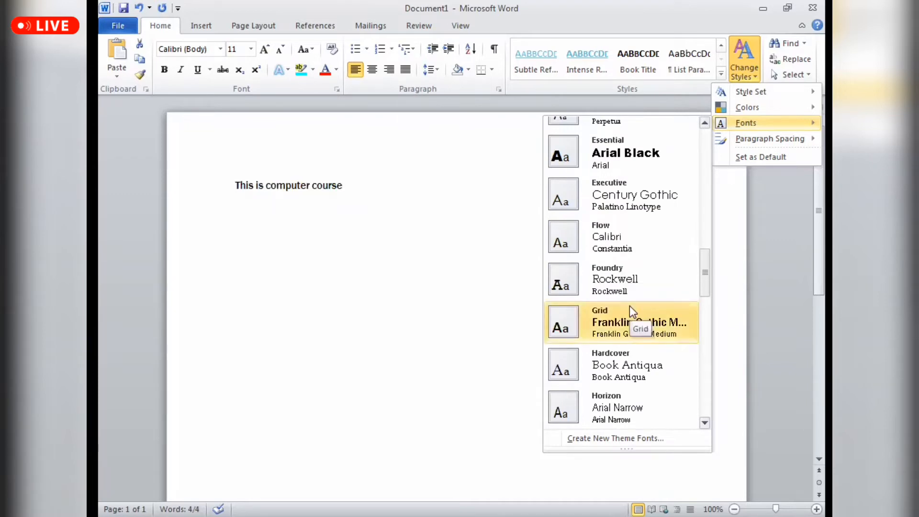
{"action": "scroll", "coordinate": [631, 307], "scroll_direction": "down", "scroll_amount": 5}
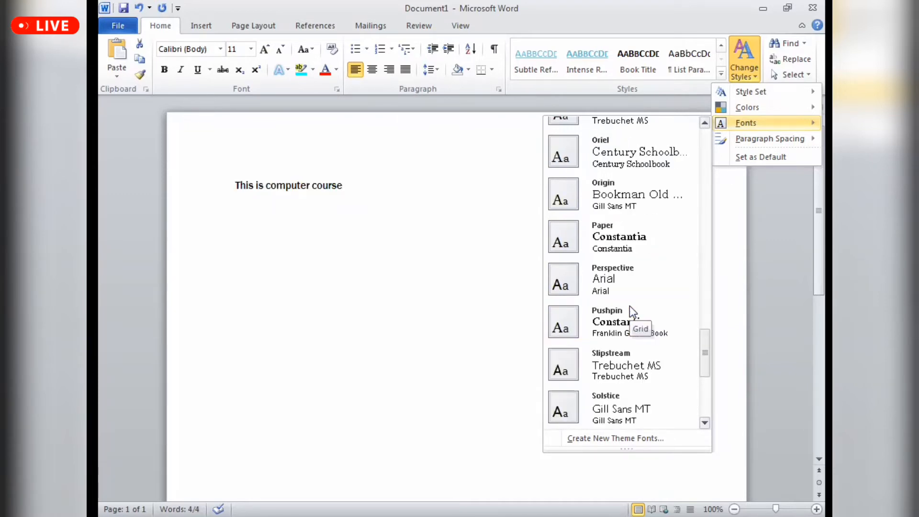
{"action": "scroll", "coordinate": [630, 307], "scroll_direction": "down", "scroll_amount": 3}
{"action": "scroll", "coordinate": [633, 401], "scroll_direction": "up", "scroll_amount": 8}
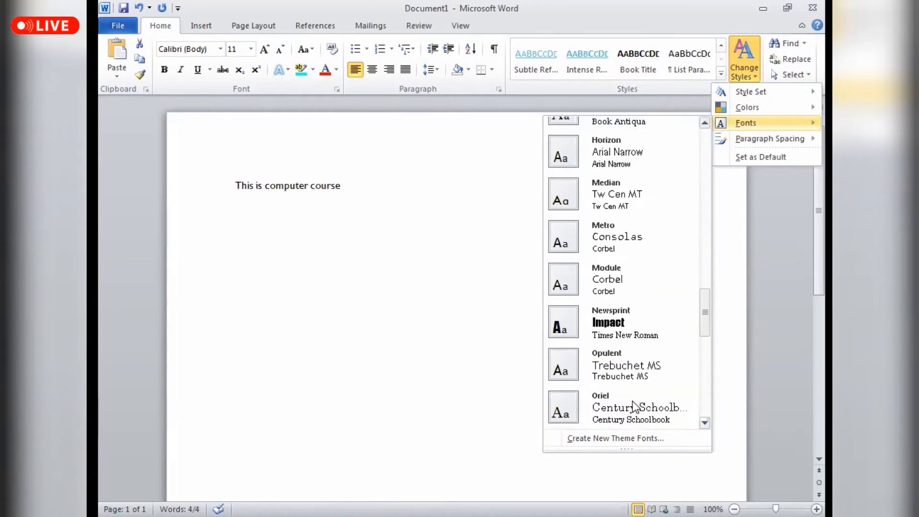
{"action": "scroll", "coordinate": [604, 262], "scroll_direction": "up", "scroll_amount": 6}
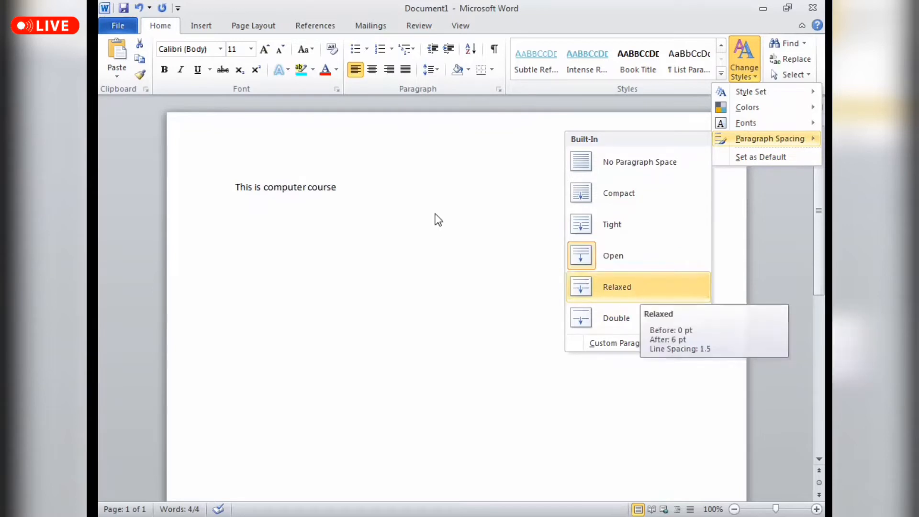
Select the whole line, examine the built-in paragraph spacing options without applying one, and deselect the text
{"action": "left_click", "coordinate": [341, 192]}
{"action": "left_click", "coordinate": [346, 193]}
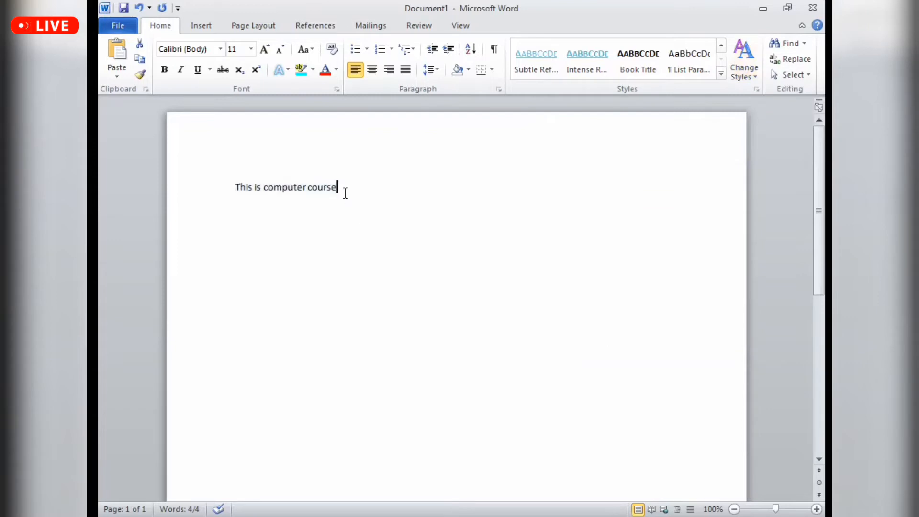
{"action": "double_click", "coordinate": [312, 192]}
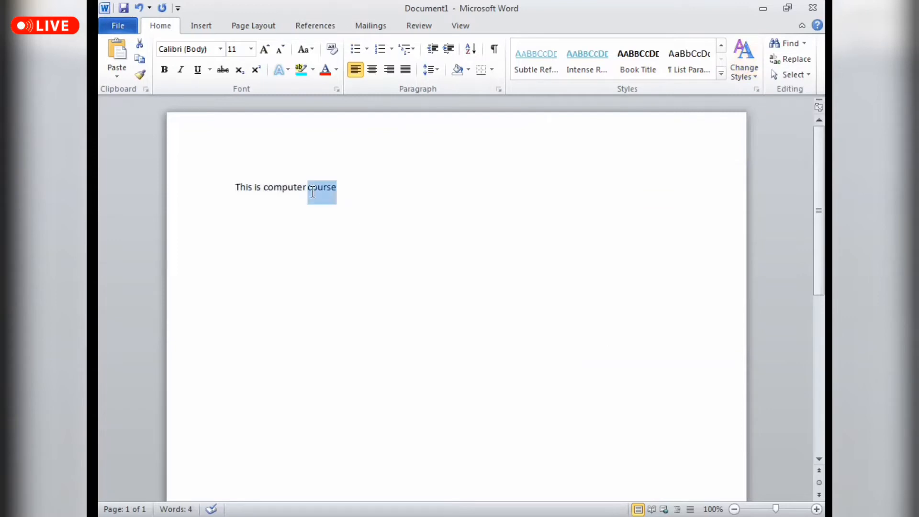
{"action": "key", "text": "ctrl+a"}
{"action": "left_click", "coordinate": [744, 67]}
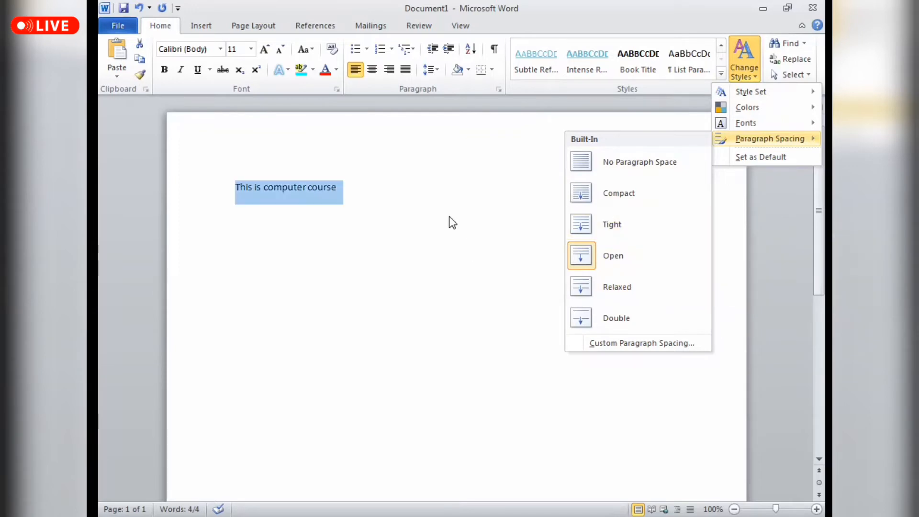
{"action": "left_click", "coordinate": [240, 370]}
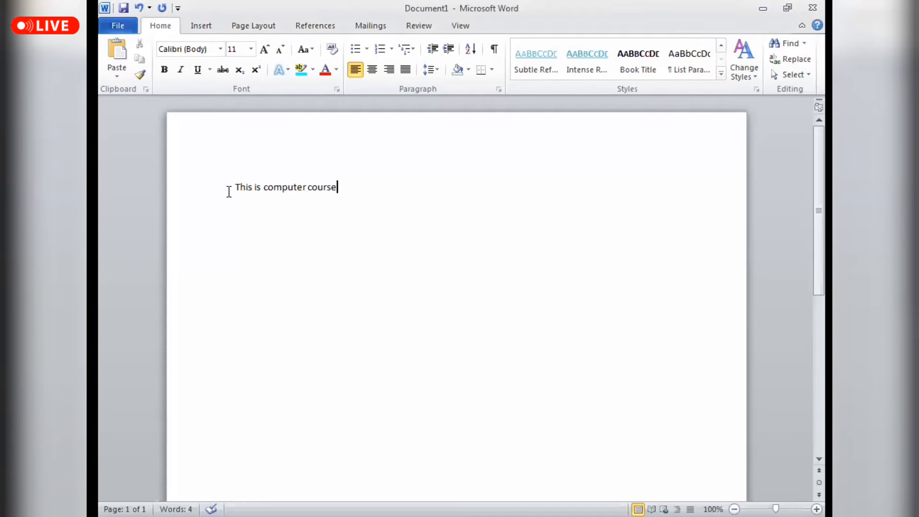
Add "students kindly join the session" in front of "This is computer course" so both form one line
{"action": "left_click", "coordinate": [233, 192]}
{"action": "key", "text": "Return"}
{"action": "key", "text": "Return"}
{"action": "left_click", "coordinate": [283, 181]}
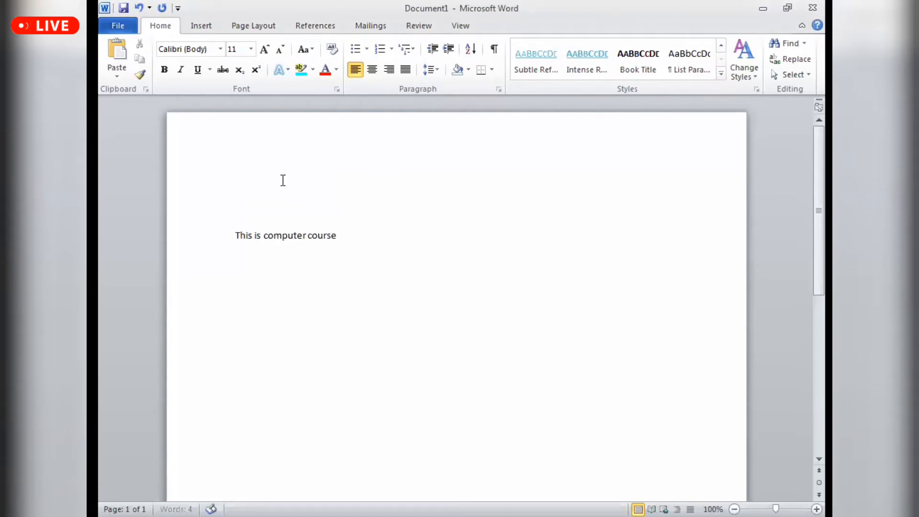
{"action": "type", "text": "students kindly join the session"}
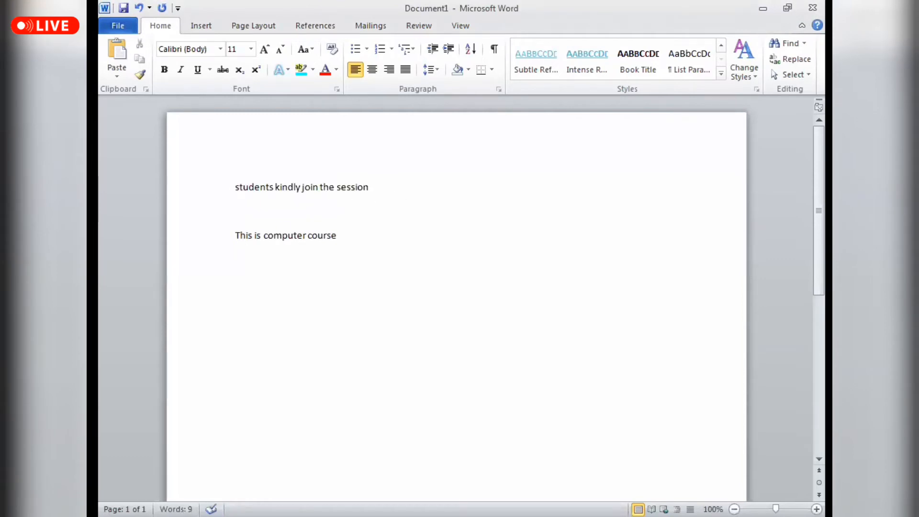
{"action": "key", "text": "Delete"}
{"action": "key", "text": "Delete"}
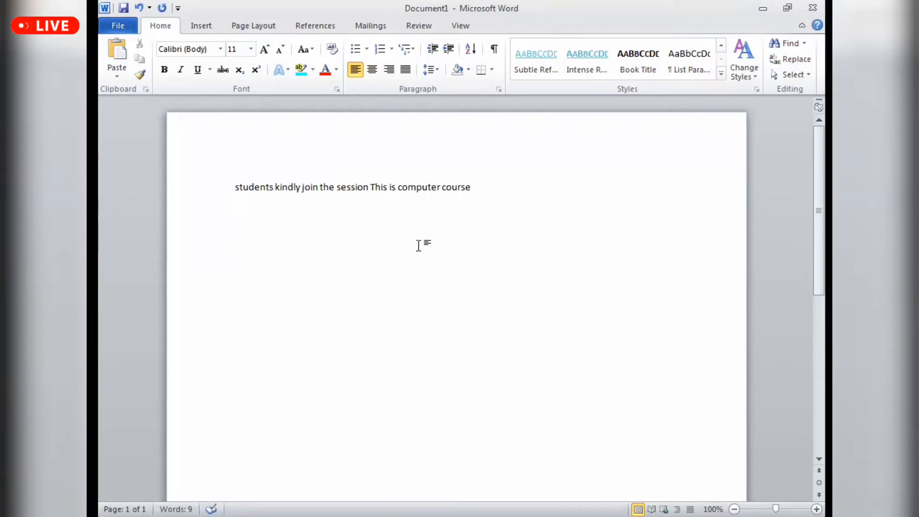
Copy the whole line and paste it six times after the original
{"action": "left_click", "coordinate": [428, 190]}
{"action": "double_click", "coordinate": [362, 193]}
{"action": "triple_click", "coordinate": [470, 191]}
{"action": "key", "text": "ctrl+c"}
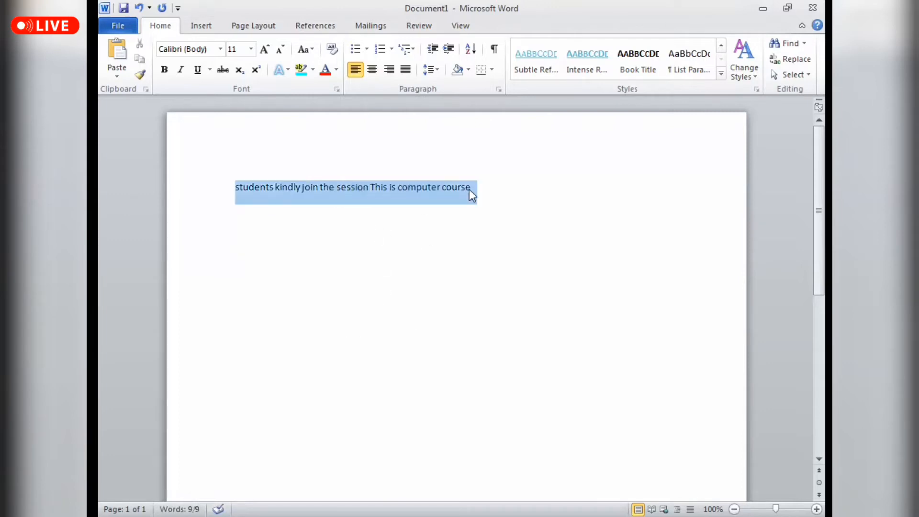
{"action": "left_click", "coordinate": [491, 193]}
{"action": "key", "text": "ctrl+v"}
{"action": "key", "text": "ctrl+v"}
{"action": "key", "text": "ctrl+v"}
{"action": "key", "text": "ctrl+v"}
{"action": "key", "text": "ctrl+v"}
{"action": "key", "text": "ctrl+v"}
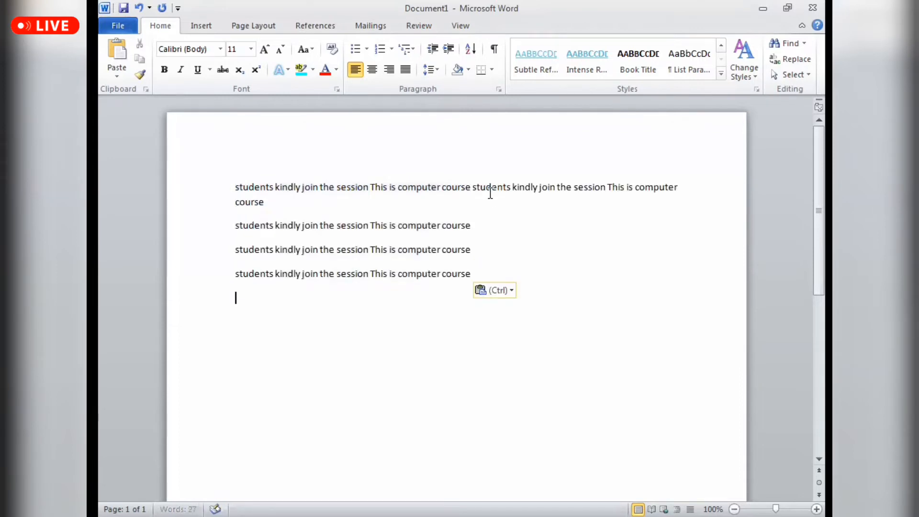
Join the pasted lines into a single paragraph and select the word "coursestudents" at the start of its second line
{"action": "left_click", "coordinate": [235, 225]}
{"action": "key", "text": "BackSpace"}
{"action": "left_click", "coordinate": [233, 226]}
{"action": "key", "text": "BackSpace"}
{"action": "double_click", "coordinate": [238, 246]}
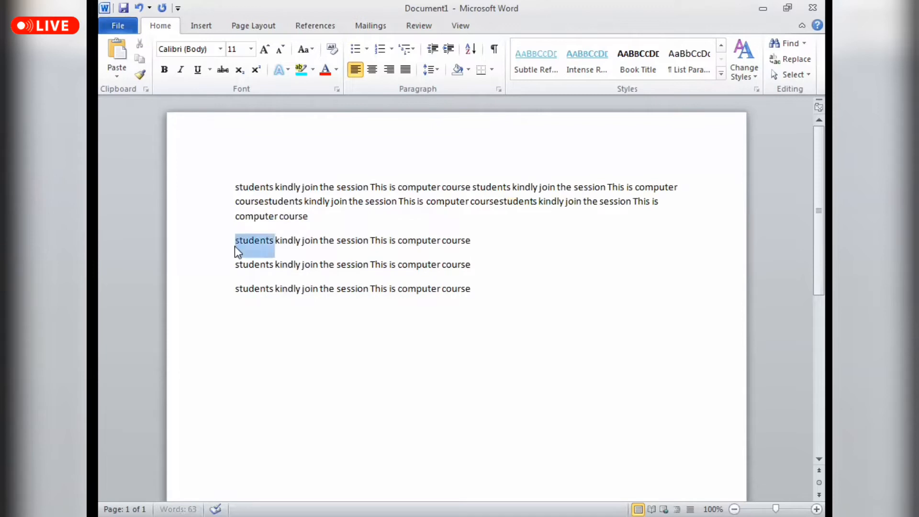
{"action": "left_click", "coordinate": [234, 244]}
{"action": "key", "text": "BackSpace"}
{"action": "key", "text": "BackSpace"}
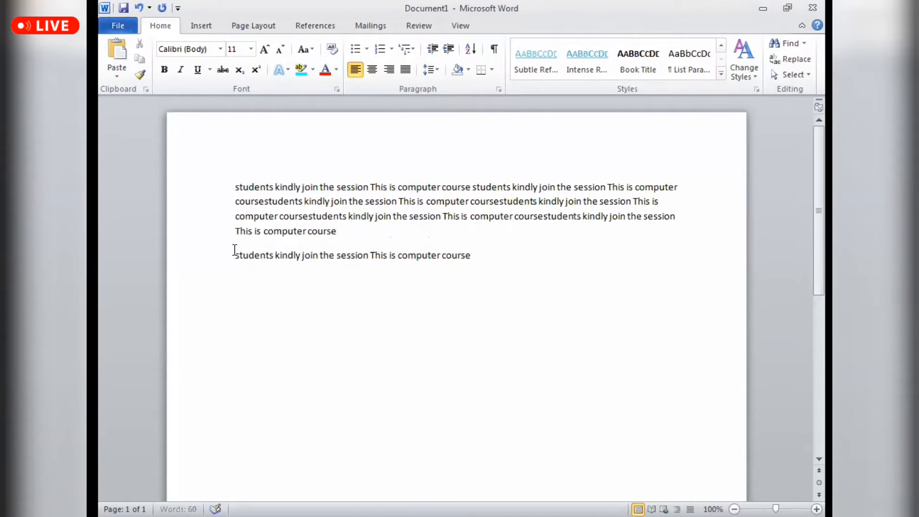
{"action": "left_click", "coordinate": [235, 248]}
{"action": "key", "text": "BackSpace"}
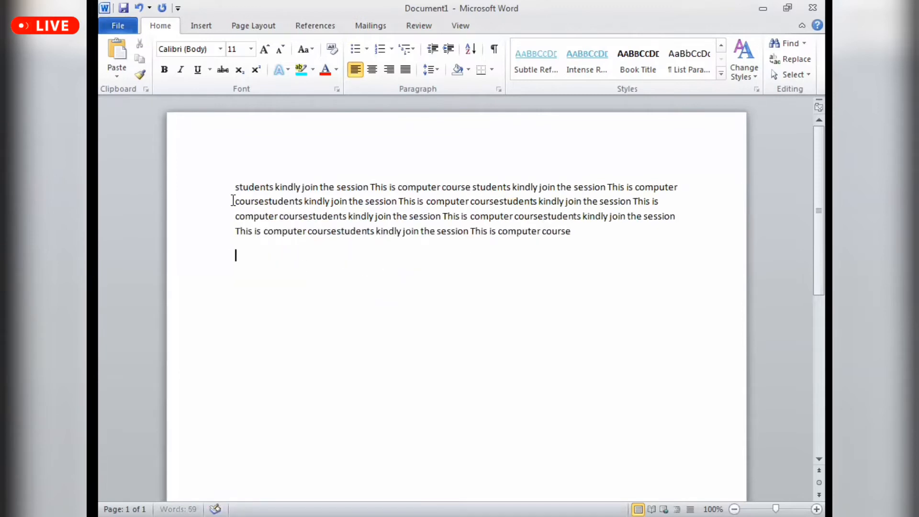
{"action": "double_click", "coordinate": [293, 202]}
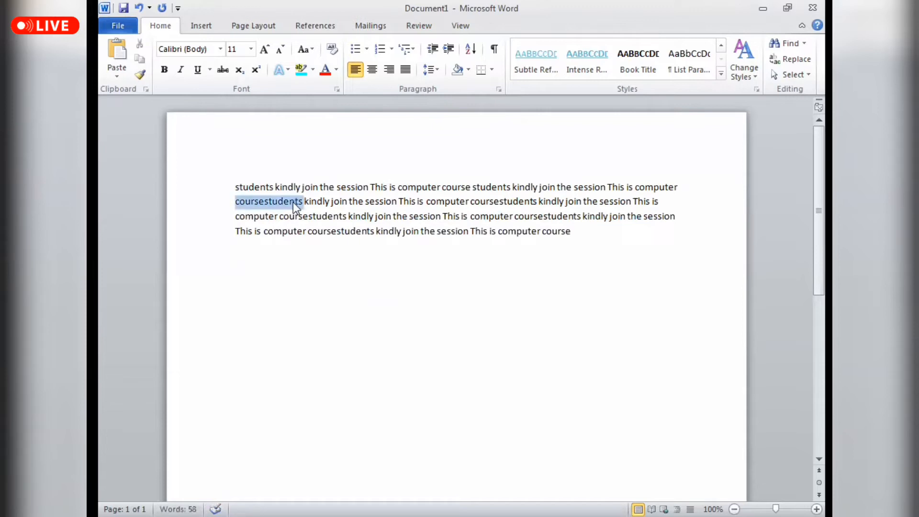
Apply the built-in Double paragraph spacing to the whole paragraph and deselect the text
{"action": "triple_click", "coordinate": [293, 202]}
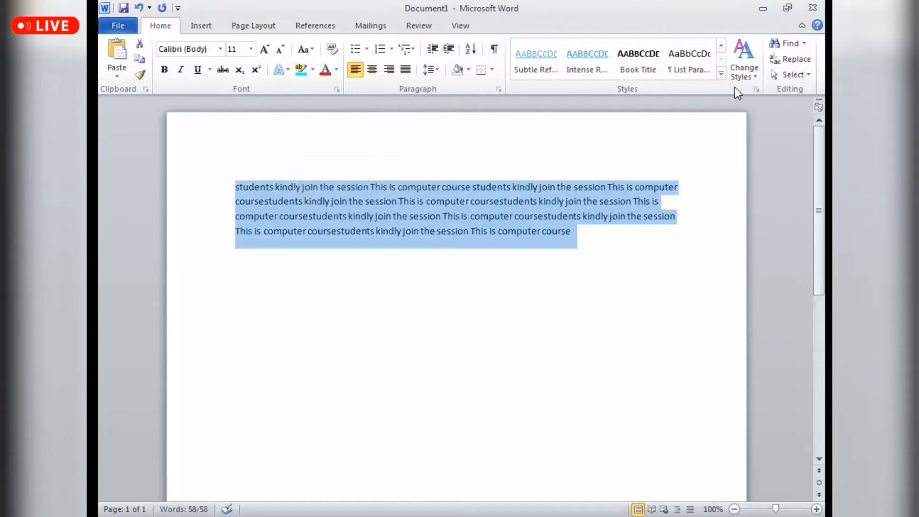
{"action": "left_click", "coordinate": [745, 77]}
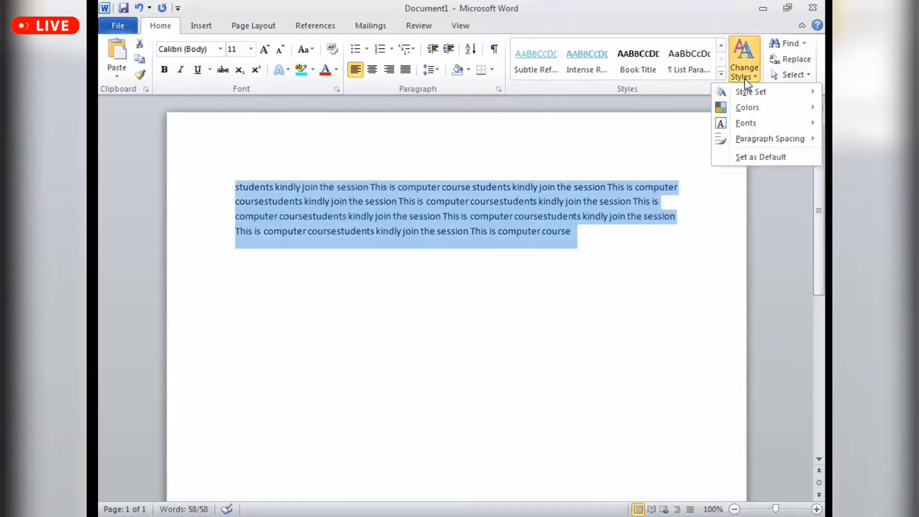
{"action": "mouse_move", "coordinate": [766, 139]}
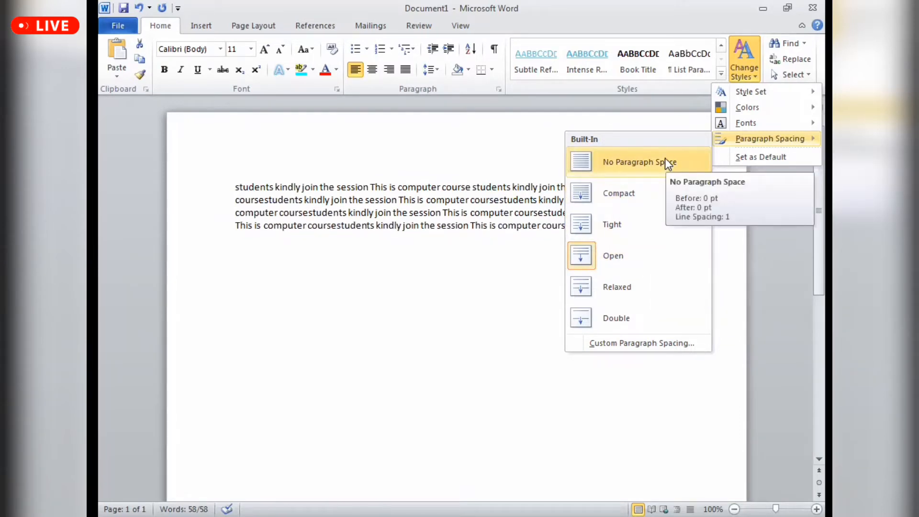
{"action": "left_click", "coordinate": [644, 307]}
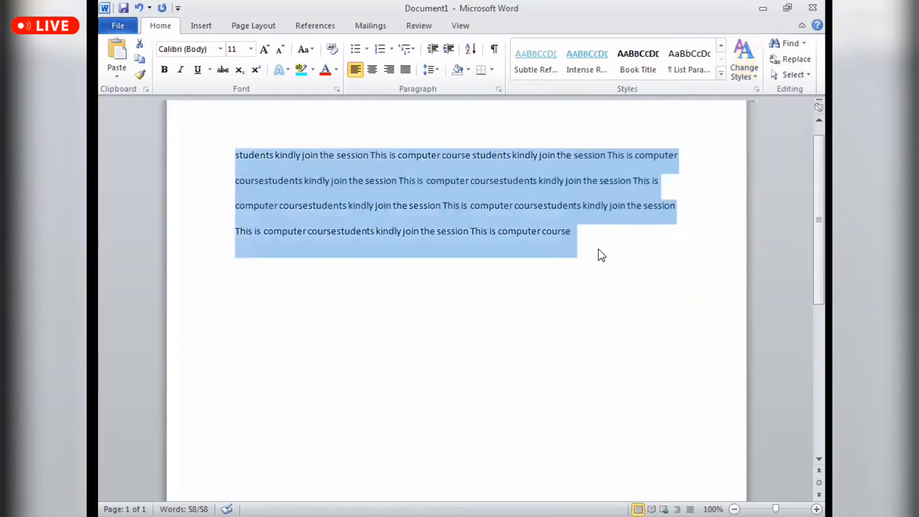
{"action": "left_click", "coordinate": [599, 250]}
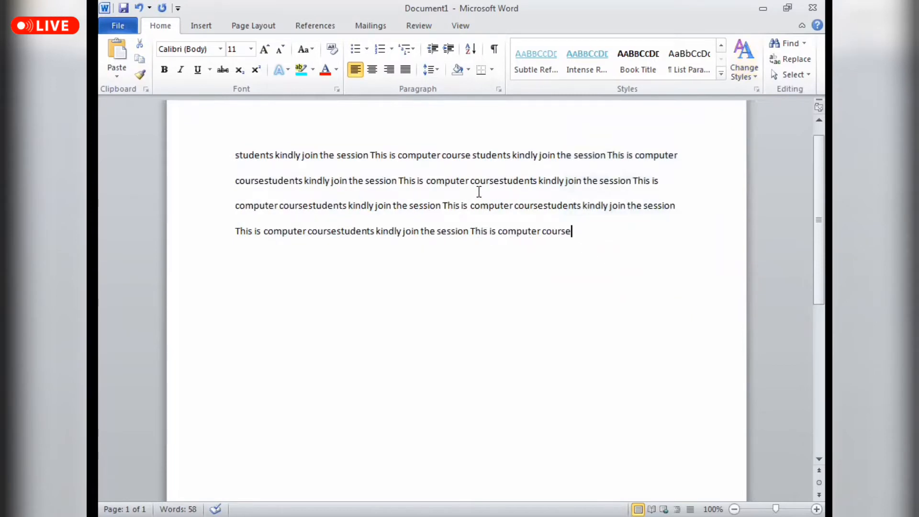
Select the text and review the built-in paragraph spacing options without changing the setting
{"action": "double_click", "coordinate": [544, 231]}
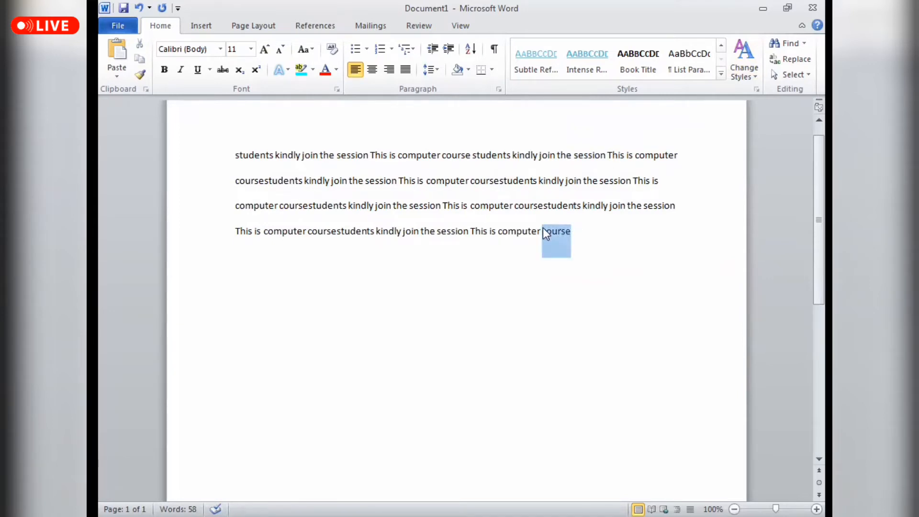
{"action": "key", "text": "ctrl+a"}
{"action": "left_click", "coordinate": [657, 181]}
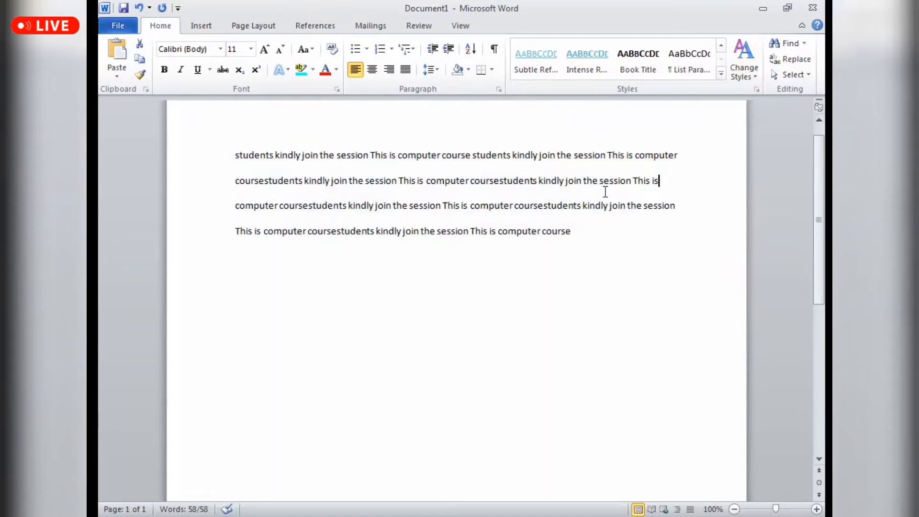
{"action": "double_click", "coordinate": [591, 182]}
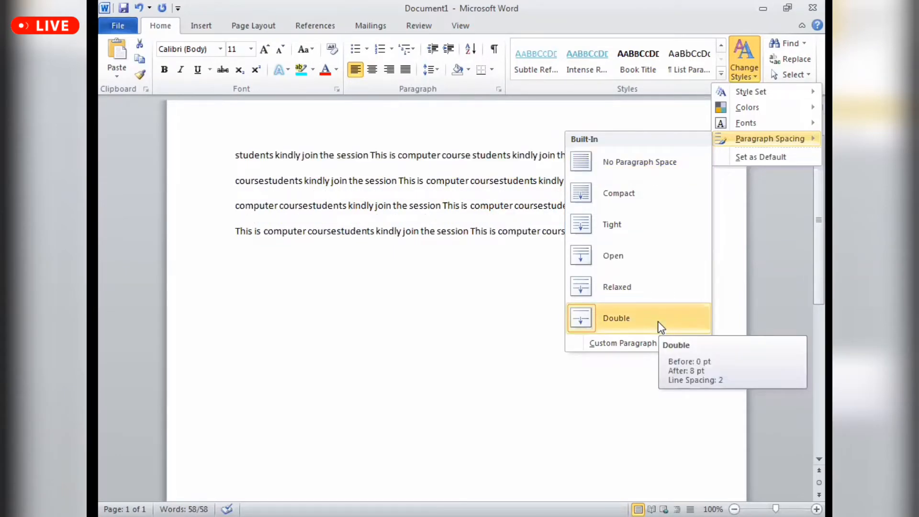
{"action": "left_click", "coordinate": [401, 296]}
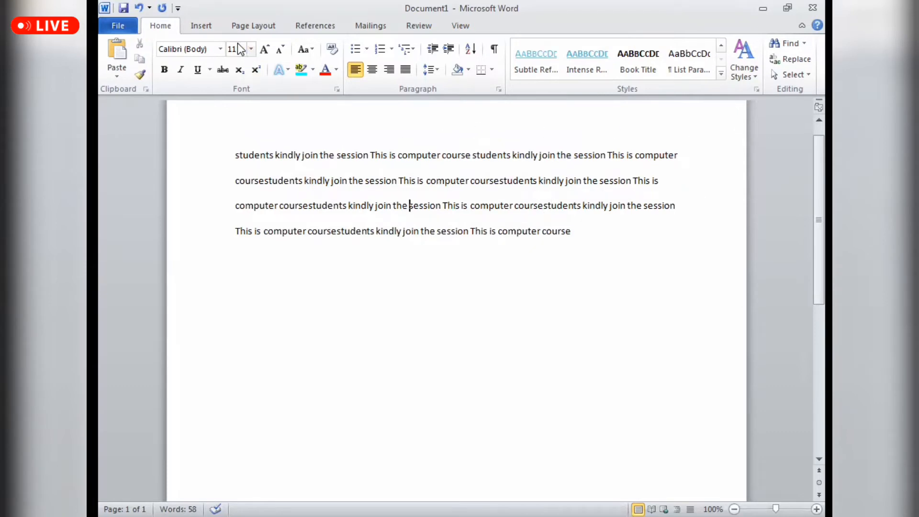
Search the clip art collection for "computer", dismissing the Clip Organizer error
{"action": "left_click", "coordinate": [213, 28]}
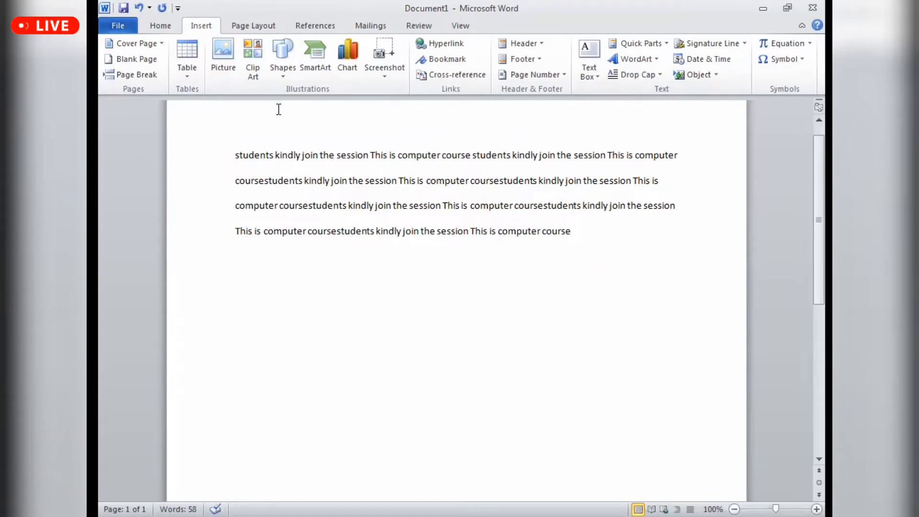
{"action": "left_click", "coordinate": [263, 73]}
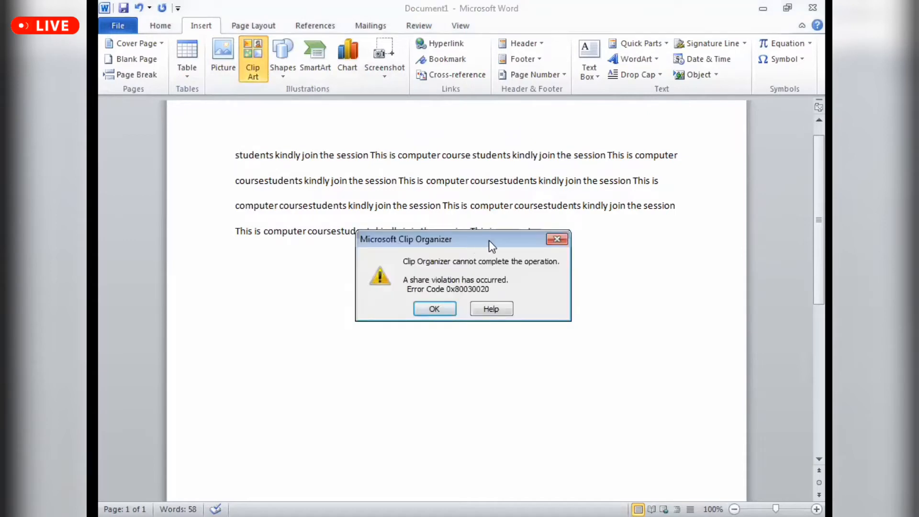
{"action": "left_click", "coordinate": [450, 310]}
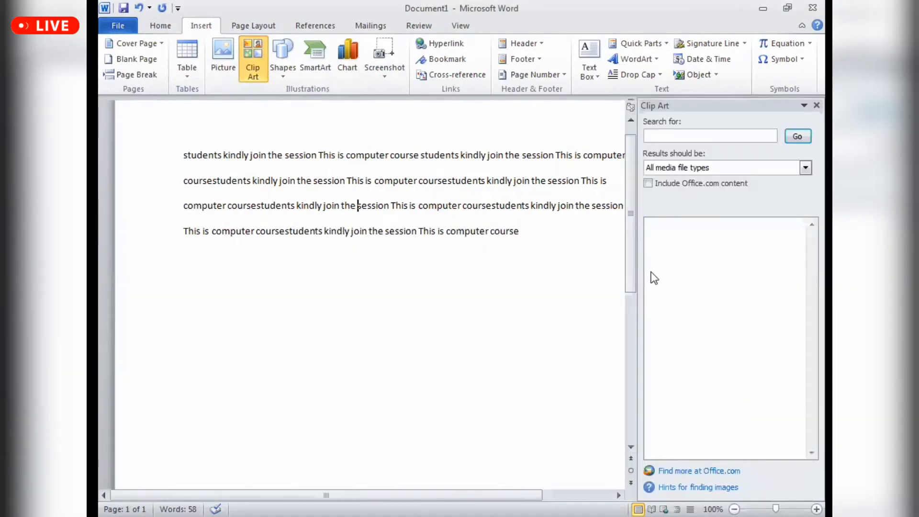
{"action": "left_click", "coordinate": [678, 138]}
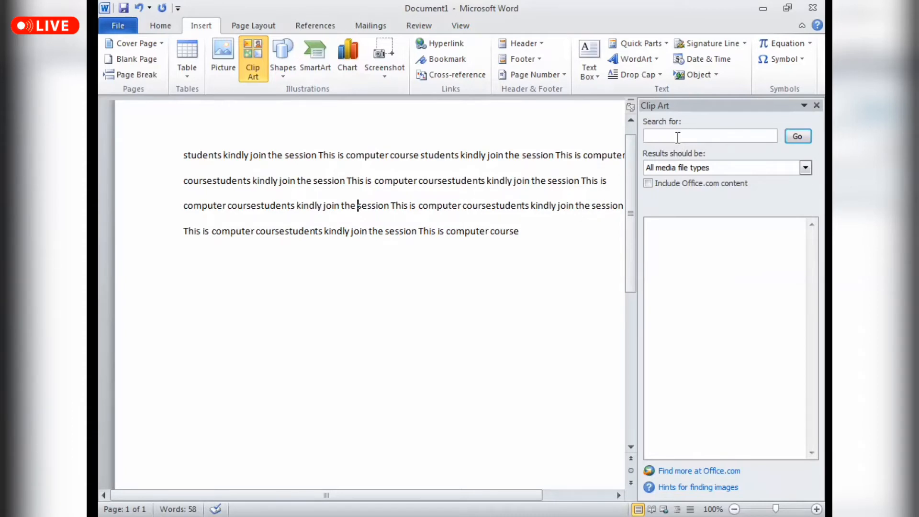
{"action": "type", "text": "computer"}
{"action": "left_click", "coordinate": [796, 136]}
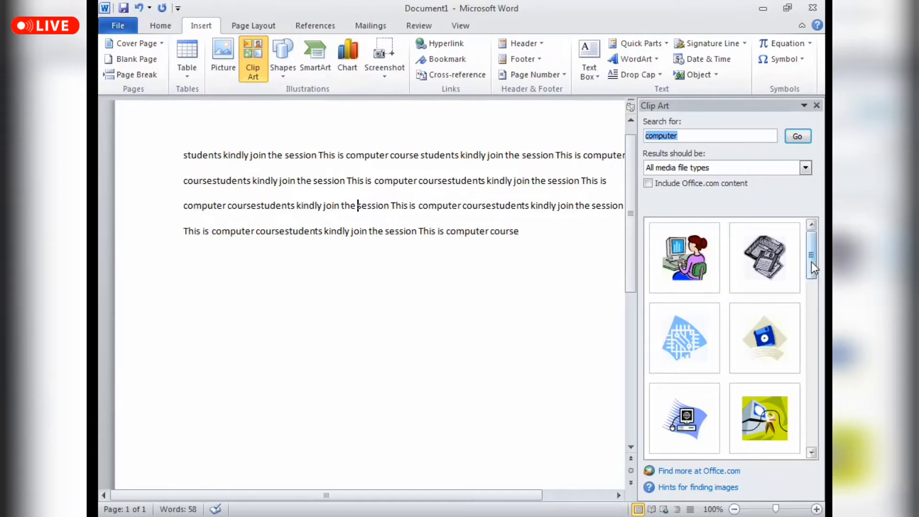
{"action": "mouse_move", "coordinate": [812, 263]}
{"action": "left_mouse_down"}
{"action": "mouse_move", "coordinate": [824, 430]}
{"action": "mouse_move", "coordinate": [811, 363]}
{"action": "mouse_move", "coordinate": [810, 265]}
{"action": "left_mouse_up"}
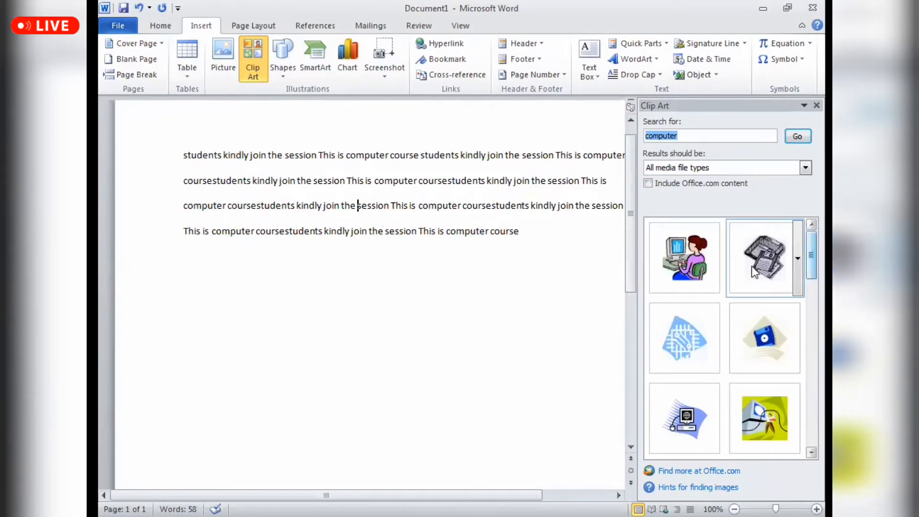
Insert the clip of the woman sitting at a computer, about half its default size, on its own line below the paragraph
{"action": "left_click", "coordinate": [691, 278]}
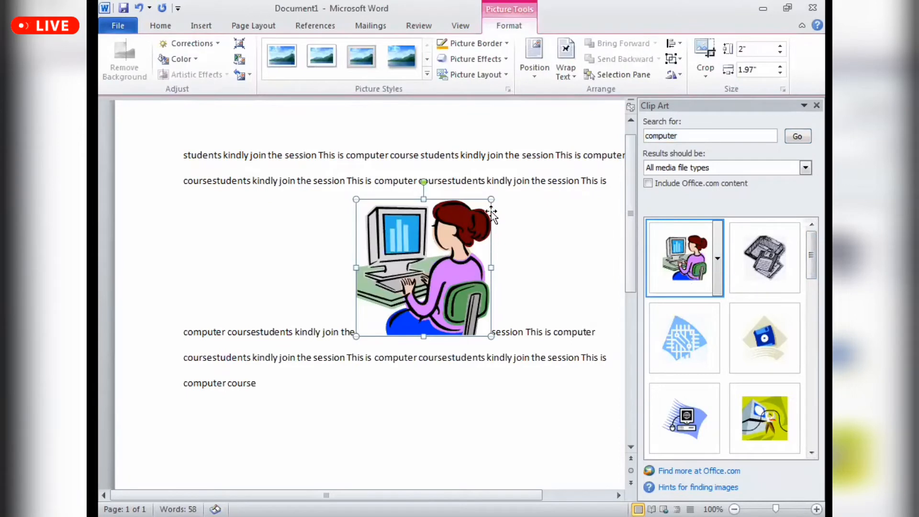
{"action": "left_click_drag", "start_coordinate": [419, 263], "coordinate": [416, 258]}
{"action": "left_click_drag", "start_coordinate": [407, 227], "coordinate": [340, 345]}
{"action": "left_click", "coordinate": [330, 330]}
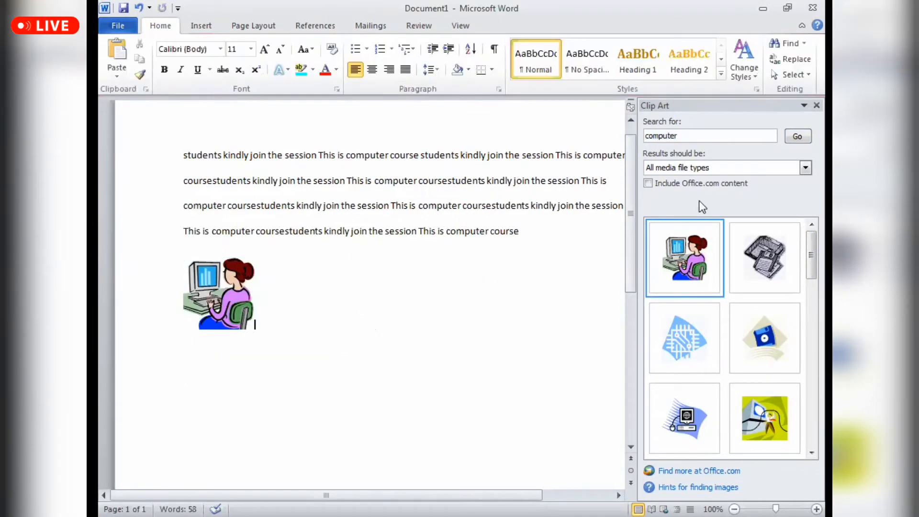
Close the Clip Art search, keeping the inserted clip in the document
{"action": "left_click", "coordinate": [214, 27]}
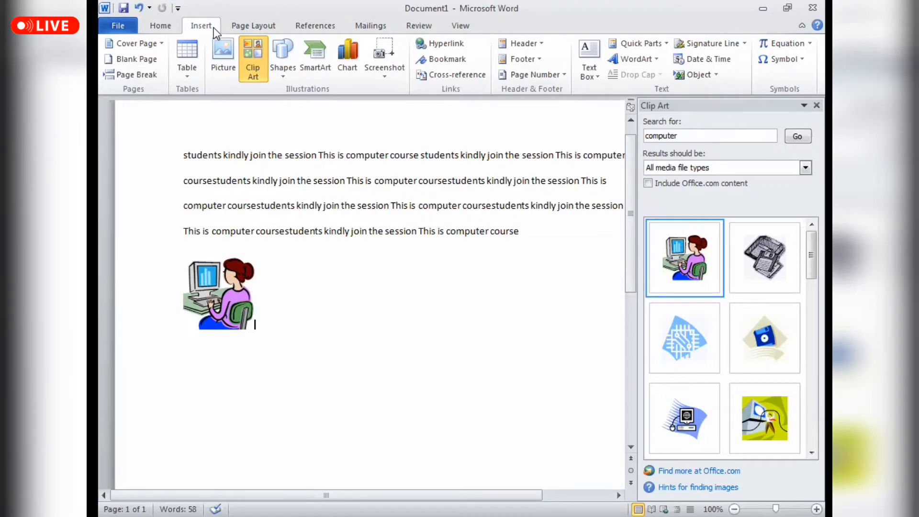
{"action": "mouse_move", "coordinate": [254, 100]}
{"action": "left_click", "coordinate": [687, 134]}
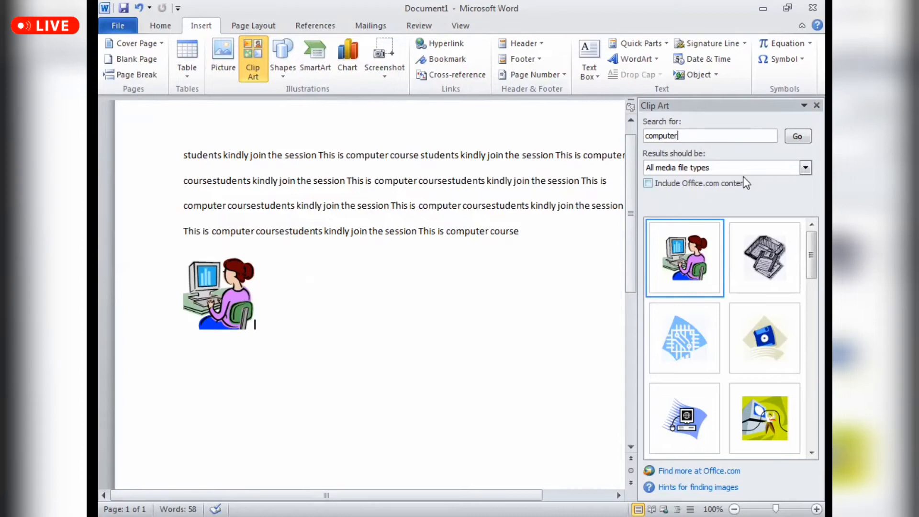
{"action": "left_click", "coordinate": [817, 105]}
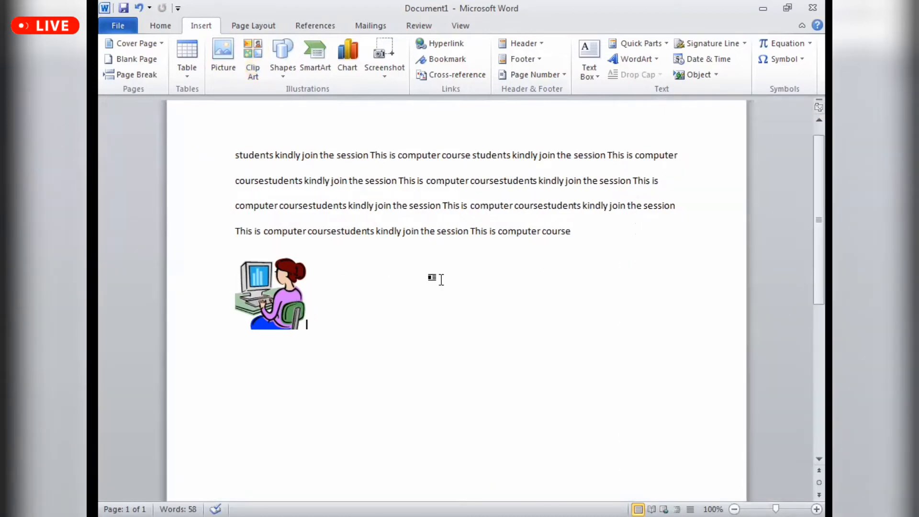
Draw a wide rounded rectangle below the paragraph, beside the computer clip art
{"action": "left_click", "coordinate": [291, 73]}
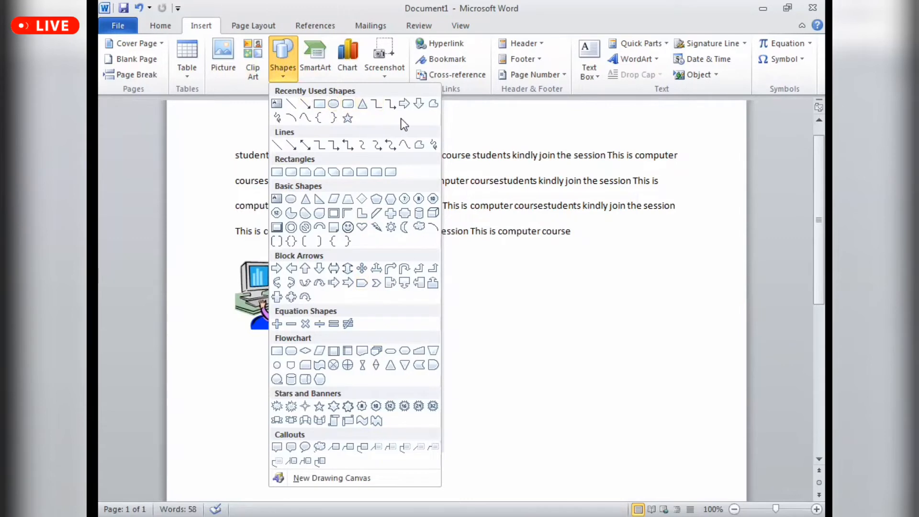
{"action": "left_click", "coordinate": [348, 103]}
{"action": "mouse_move", "coordinate": [406, 257]}
{"action": "left_mouse_down"}
{"action": "mouse_move", "coordinate": [606, 334]}
{"action": "mouse_move", "coordinate": [607, 347]}
{"action": "left_mouse_up"}
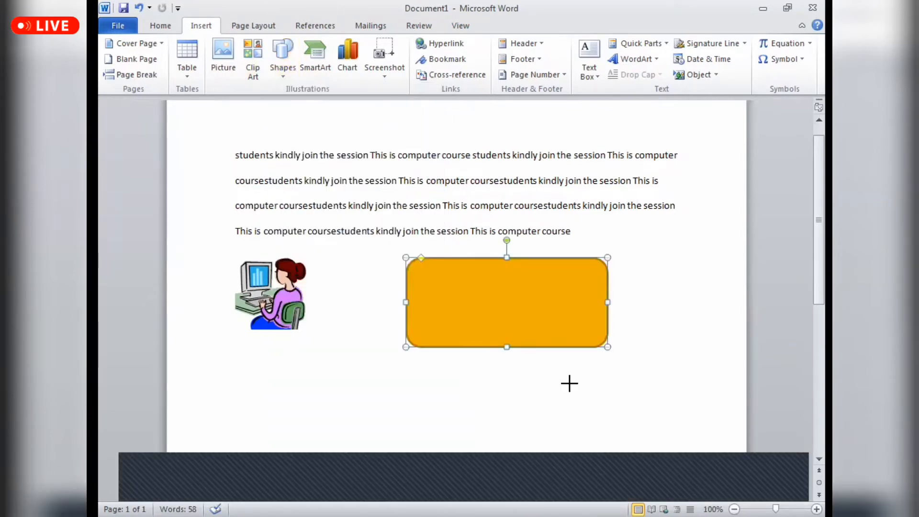
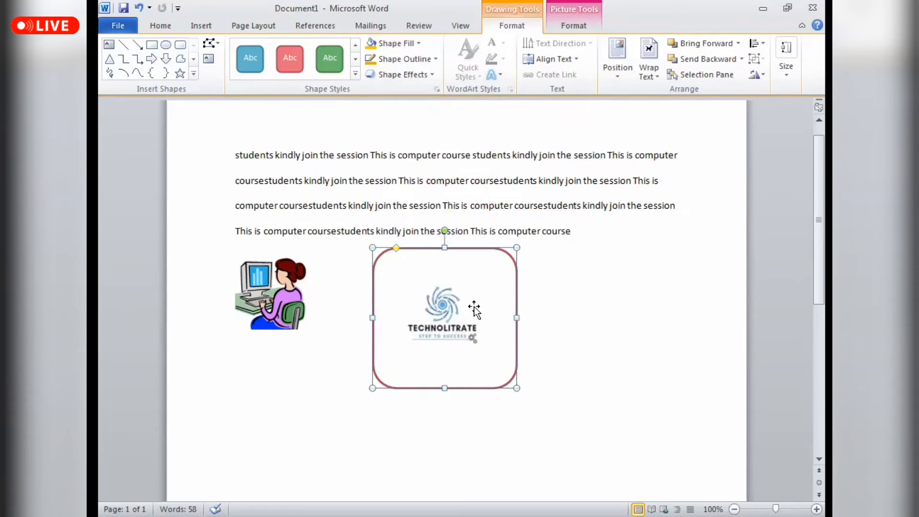
Undo the latest move, the resizing and the picture fill of the rounded rectangle
{"action": "left_click", "coordinate": [140, 8]}
{"action": "left_click", "coordinate": [139, 8]}
{"action": "left_click", "coordinate": [140, 8]}
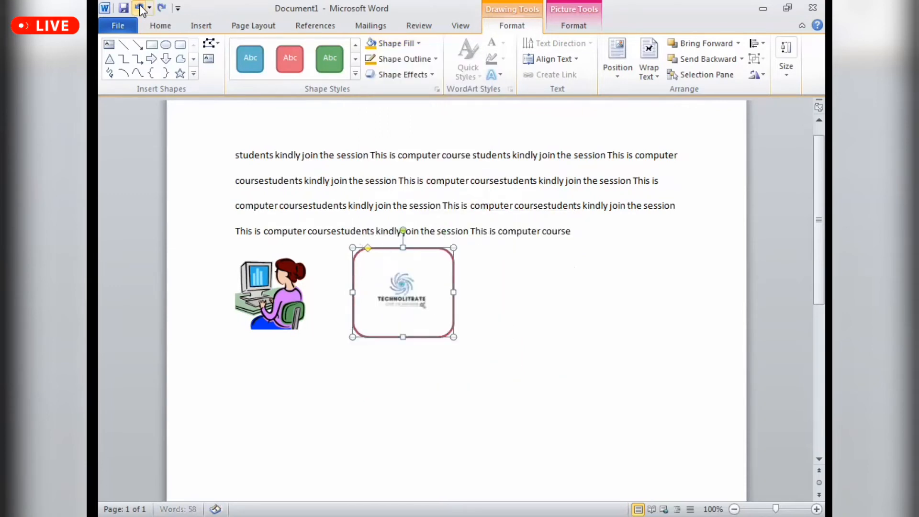
{"action": "left_click", "coordinate": [140, 8]}
{"action": "left_click", "coordinate": [140, 8]}
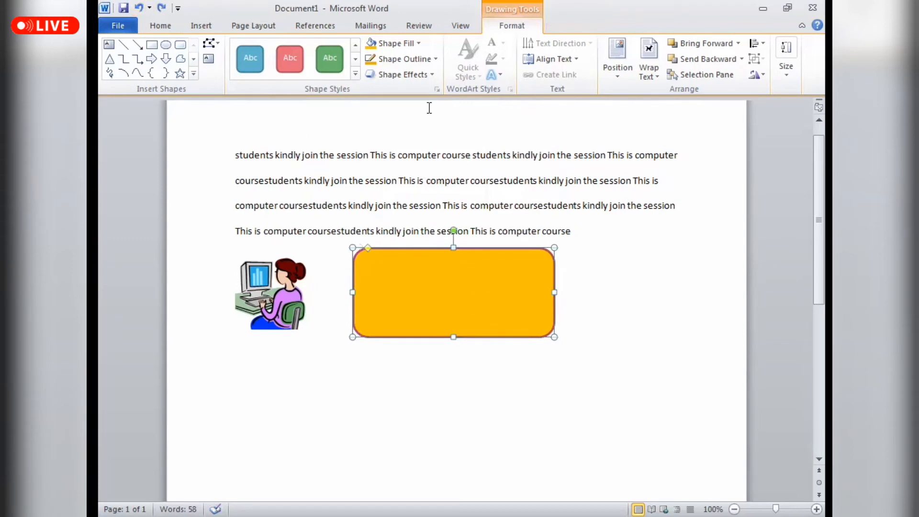
Remove the rounded rectangle's fill and replace it with a horizontal gradient from the Light Variations
{"action": "left_click", "coordinate": [413, 44]}
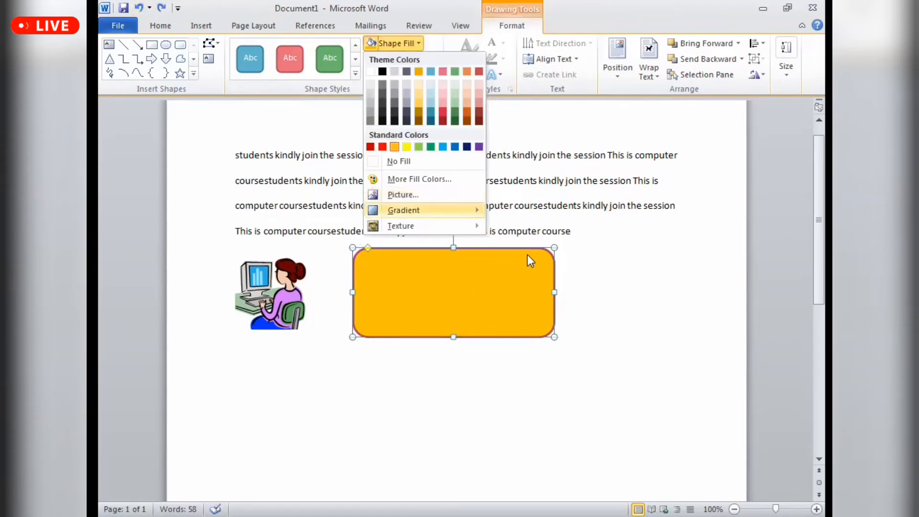
{"action": "mouse_move", "coordinate": [433, 211]}
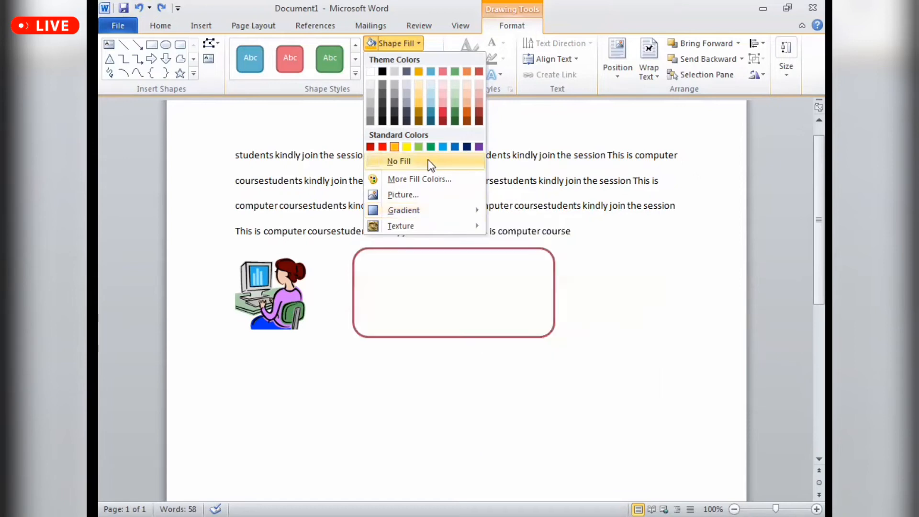
{"action": "left_click", "coordinate": [426, 161]}
{"action": "left_click", "coordinate": [390, 44]}
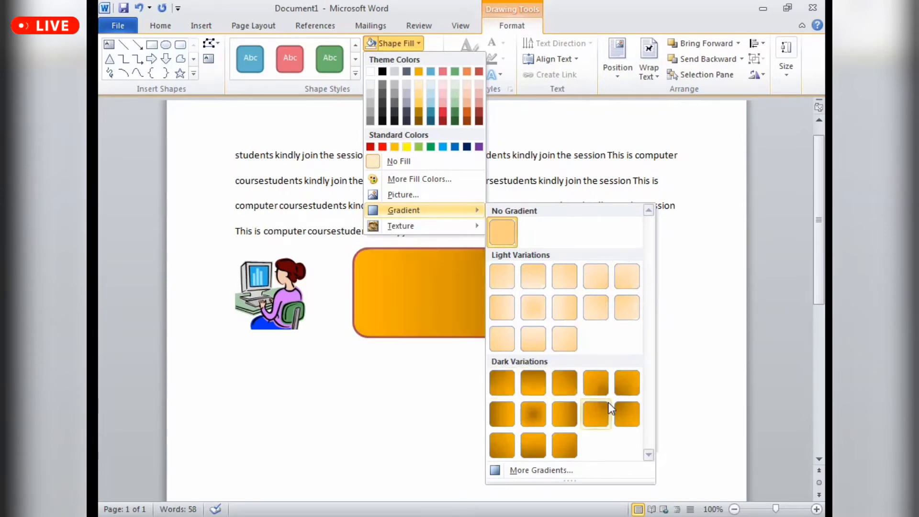
{"action": "left_click", "coordinate": [562, 309]}
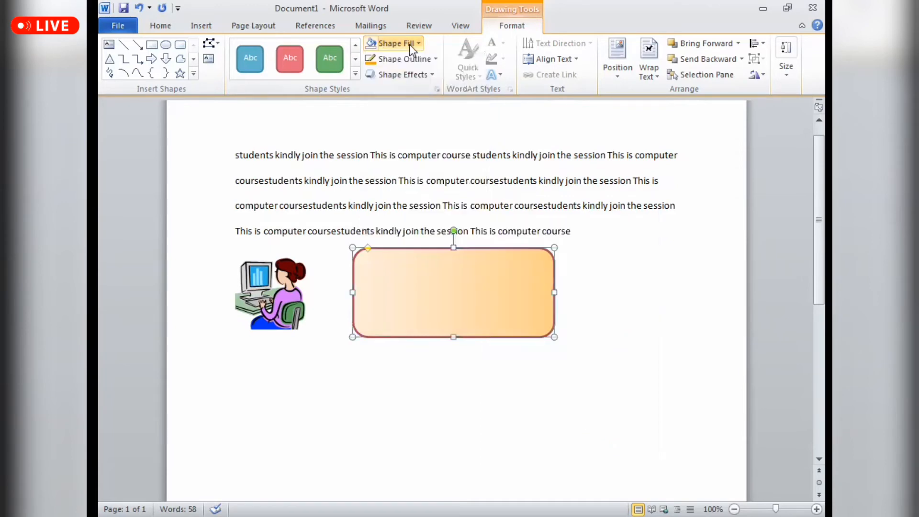
Fill the rounded rectangle with the pale cream paper texture
{"action": "left_click", "coordinate": [409, 44]}
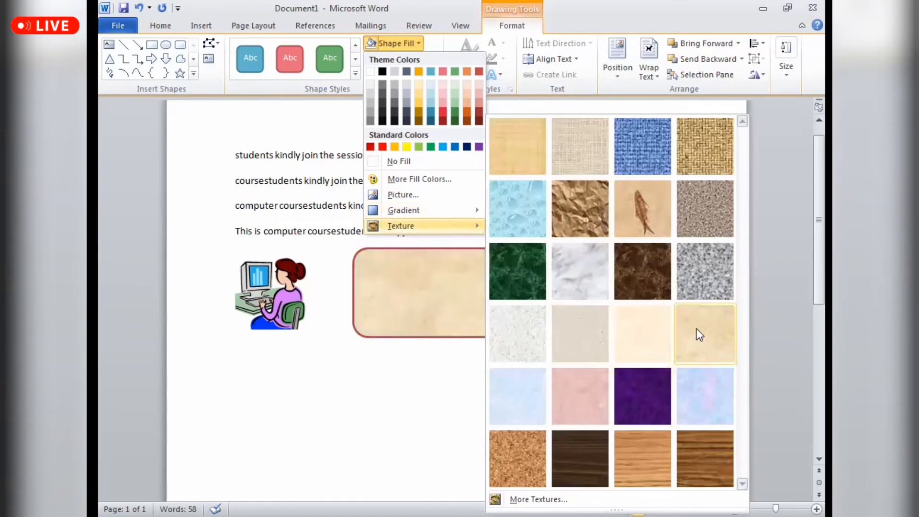
{"action": "left_click", "coordinate": [658, 335]}
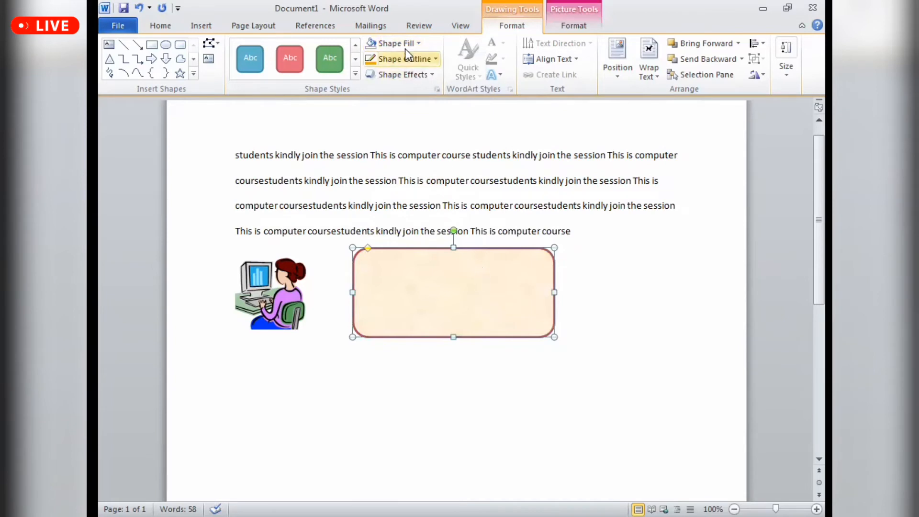
{"action": "left_click", "coordinate": [407, 45]}
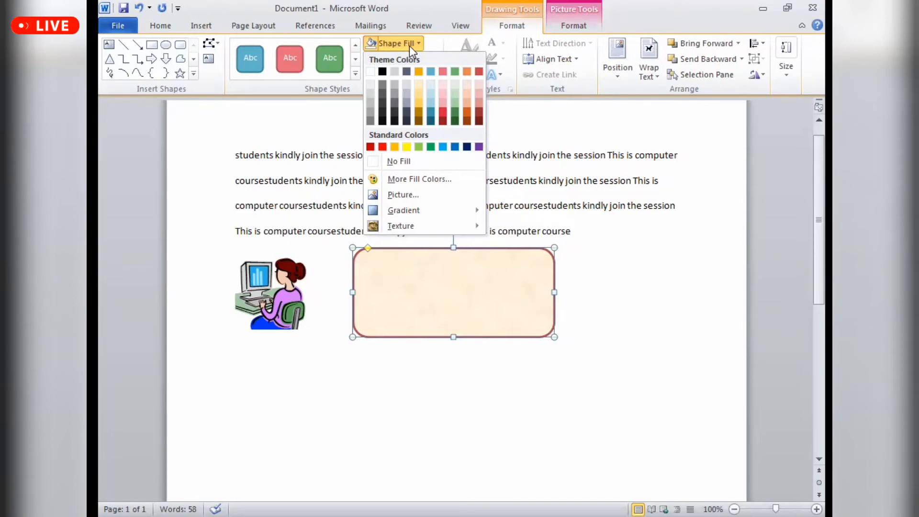
{"action": "left_click", "coordinate": [409, 46]}
Give the rounded rectangle a light blue theme-colour outline with a weight of 6 pt
{"action": "left_click", "coordinate": [410, 59]}
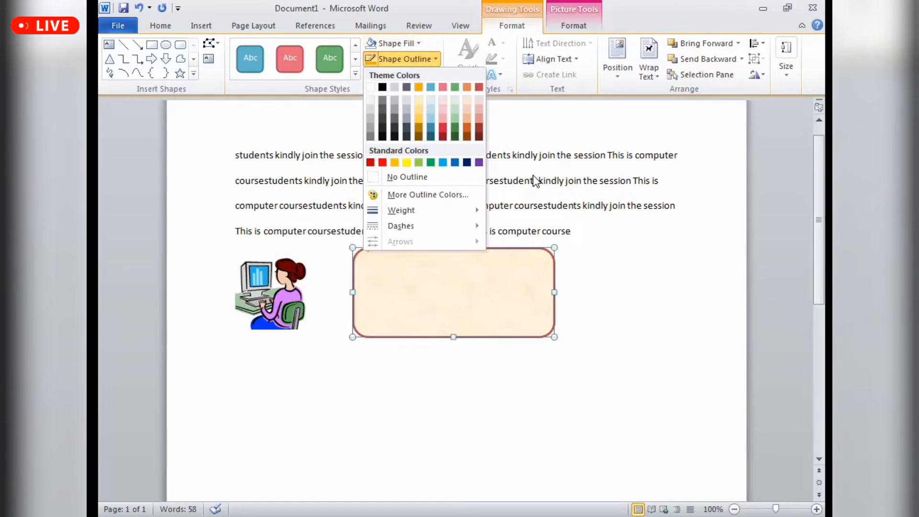
{"action": "left_click", "coordinate": [434, 117]}
{"action": "left_click", "coordinate": [415, 55]}
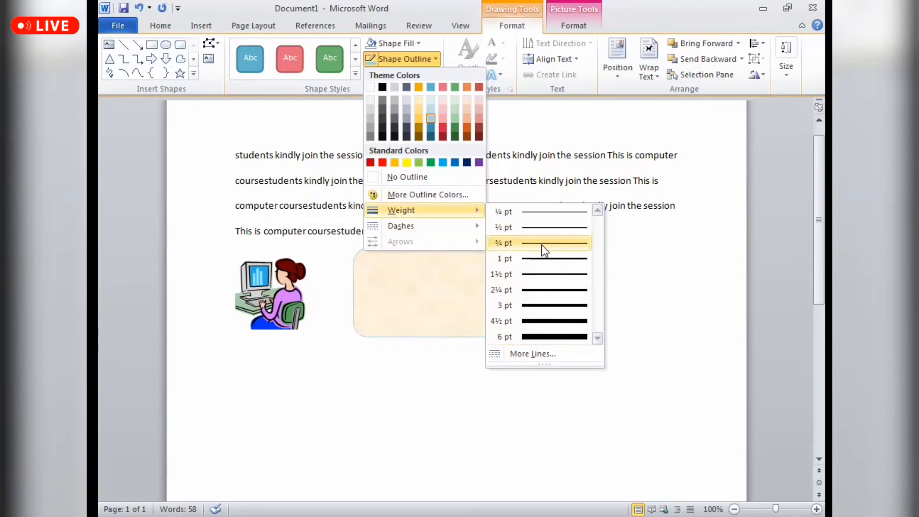
{"action": "left_click", "coordinate": [556, 336]}
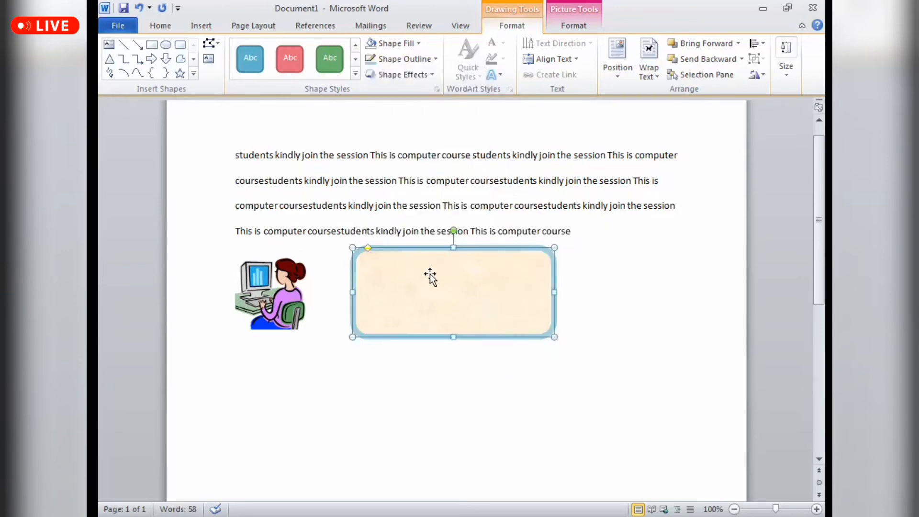
Preview the dash styles for the rounded rectangle's outline and look at its Line Style settings
{"action": "left_click", "coordinate": [424, 64]}
{"action": "mouse_move", "coordinate": [458, 229]}
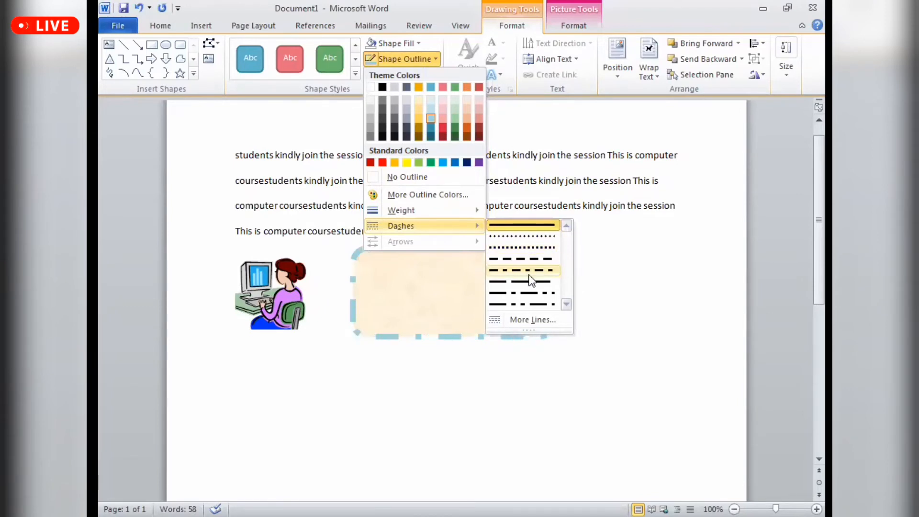
{"action": "left_click", "coordinate": [358, 452]}
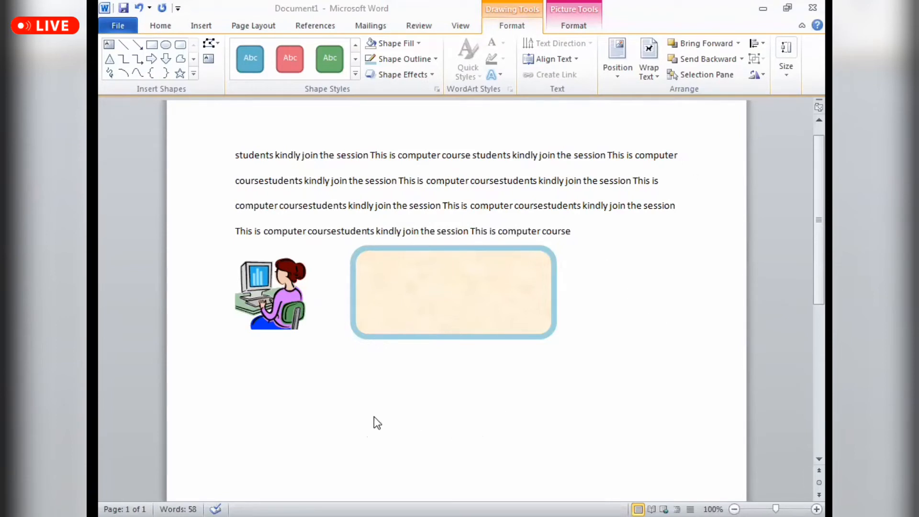
{"action": "left_click", "coordinate": [450, 260]}
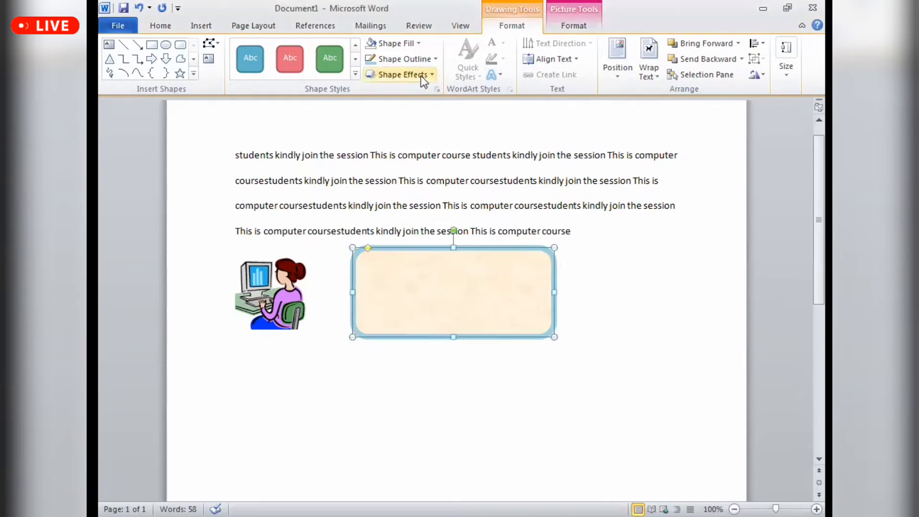
{"action": "left_click", "coordinate": [421, 60]}
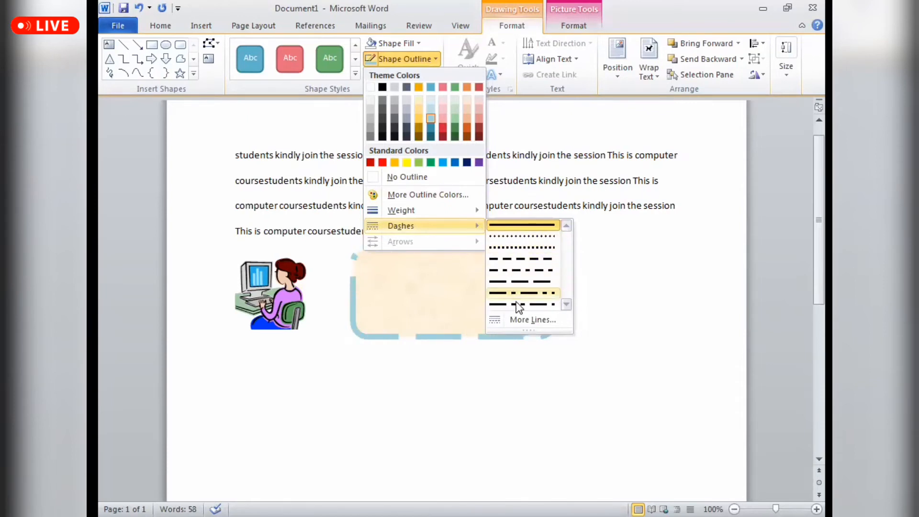
{"action": "left_click", "coordinate": [523, 320]}
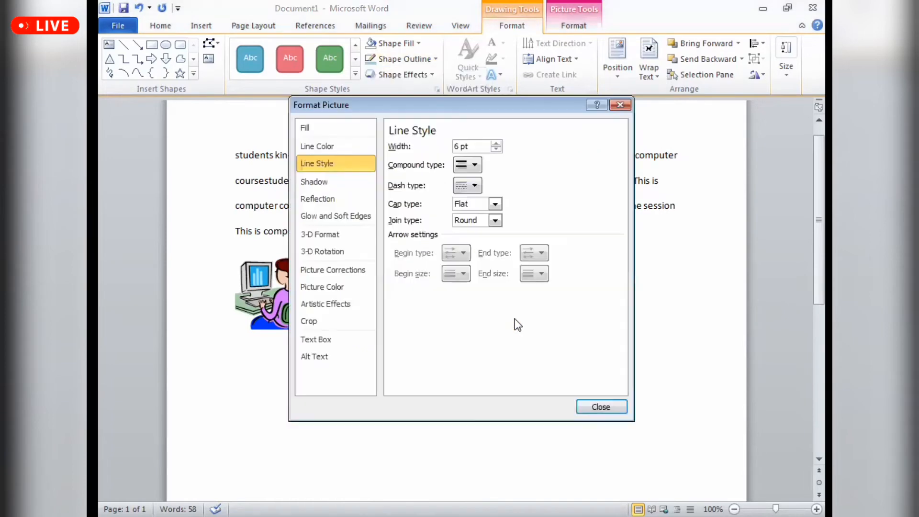
{"action": "left_click", "coordinate": [620, 105]}
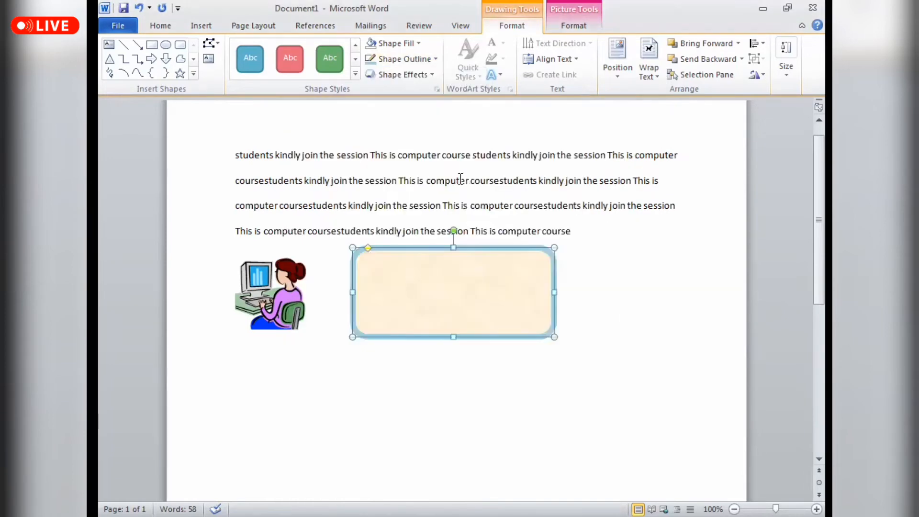
Examine the compound line types offered for the rounded rectangle's outline
{"action": "left_click", "coordinate": [421, 59]}
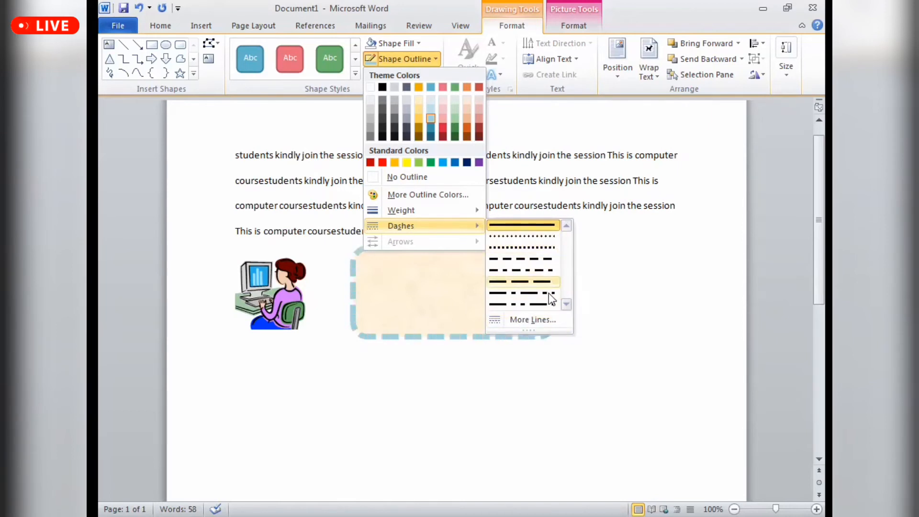
{"action": "left_click", "coordinate": [527, 319]}
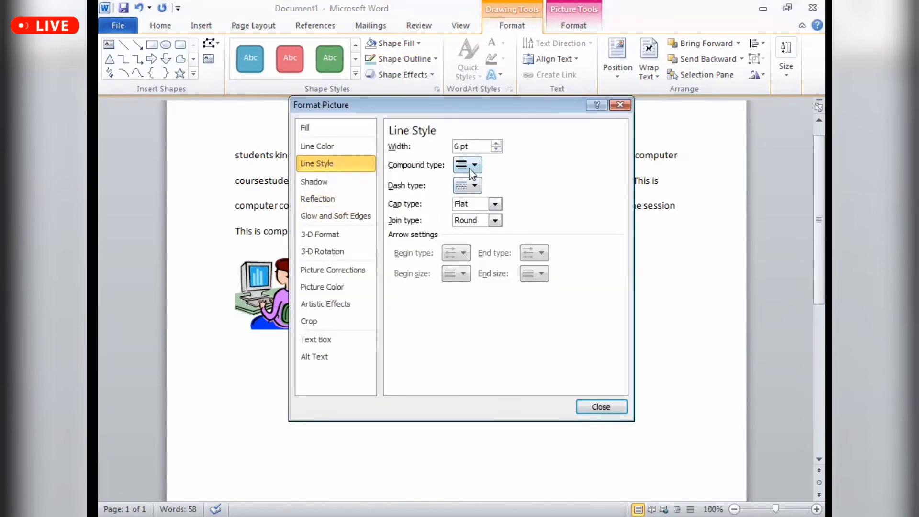
{"action": "left_click", "coordinate": [469, 169]}
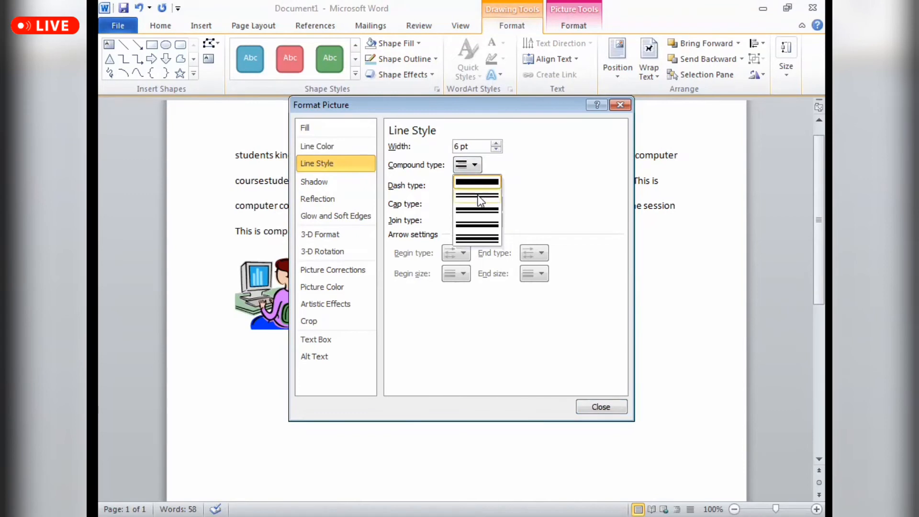
{"action": "left_click", "coordinate": [531, 202]}
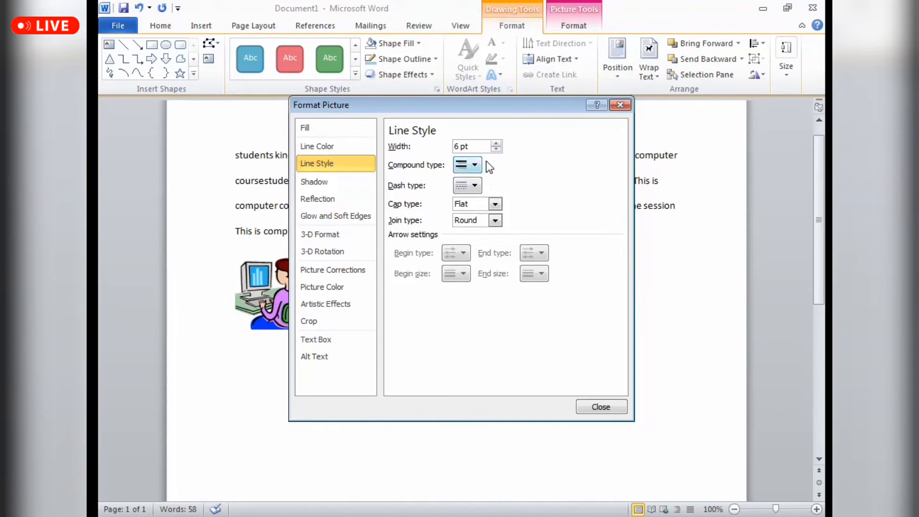
{"action": "left_click", "coordinate": [496, 150]}
{"action": "left_click", "coordinate": [496, 144]}
{"action": "left_click", "coordinate": [475, 165]}
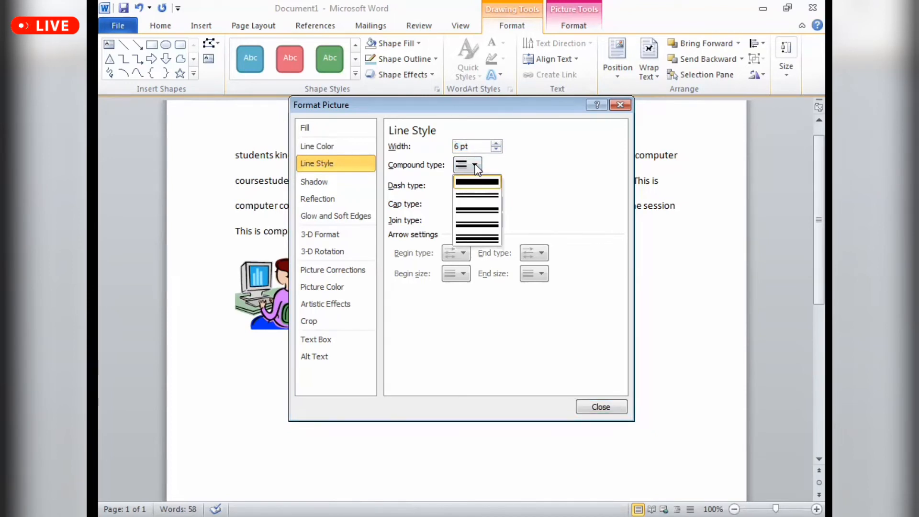
{"action": "left_click", "coordinate": [623, 102]}
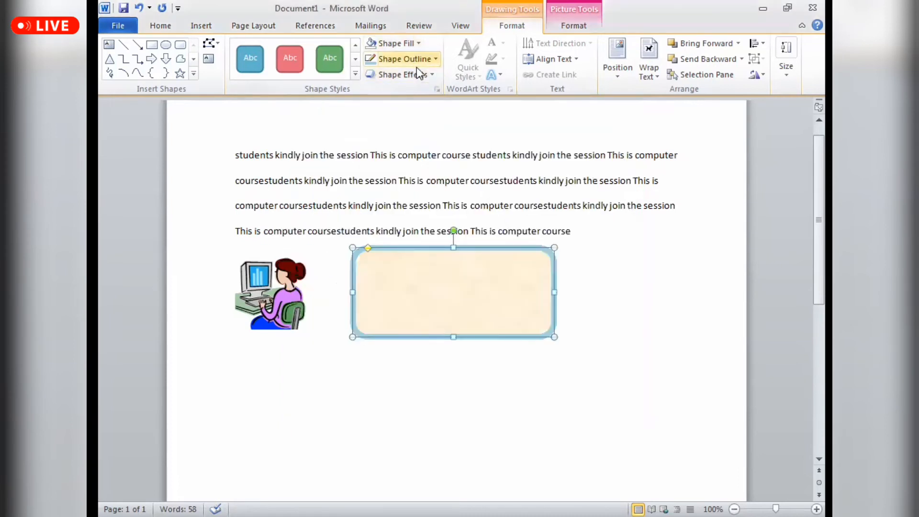
Set the rounded rectangle's outline weight to ¼ pt
{"action": "left_click", "coordinate": [414, 73]}
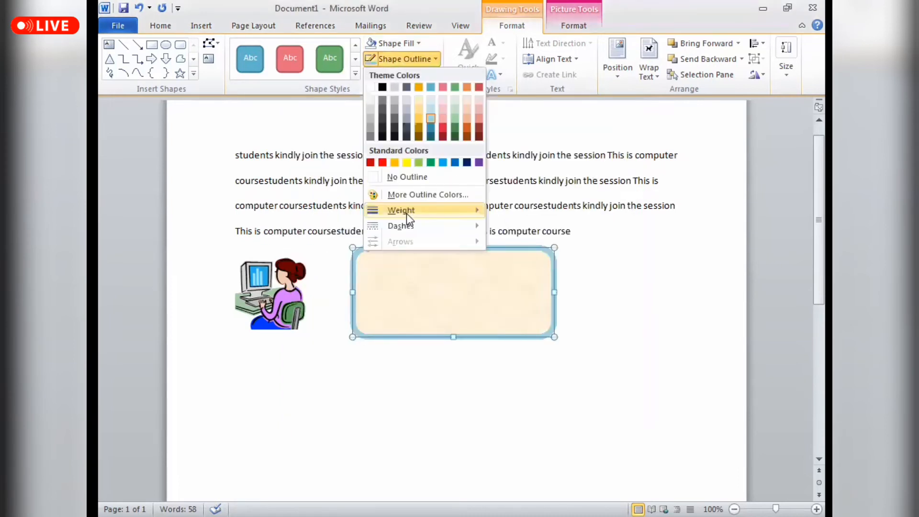
{"action": "mouse_move", "coordinate": [407, 211]}
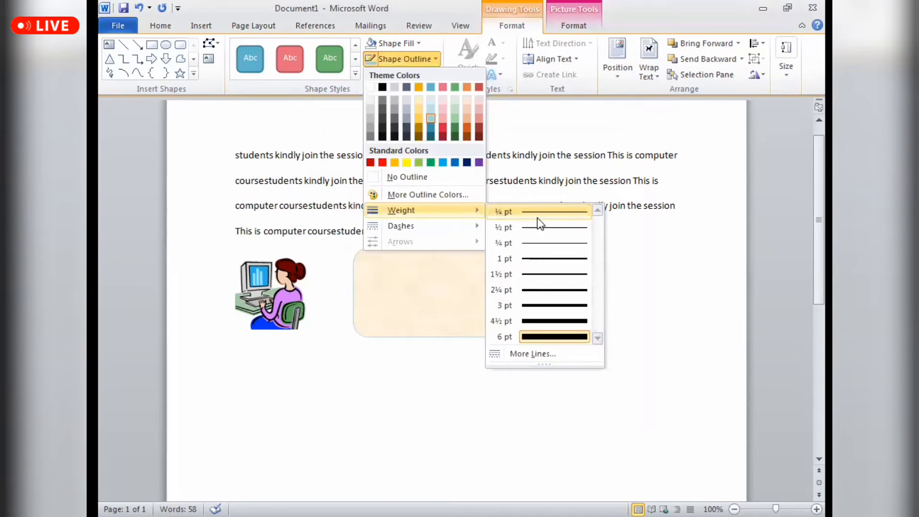
{"action": "left_click", "coordinate": [538, 219]}
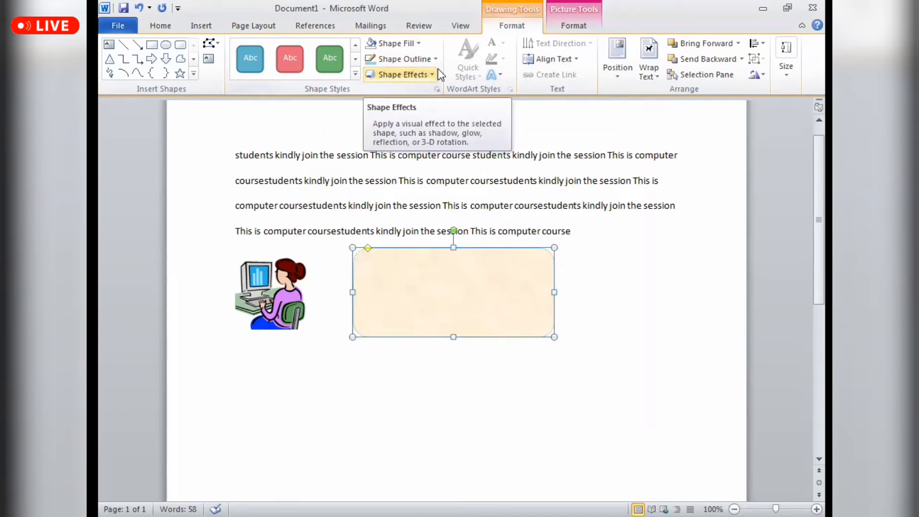
Set the compound type of the rounded rectangle's outline to Triple
{"action": "left_click", "coordinate": [414, 58]}
{"action": "mouse_move", "coordinate": [438, 233]}
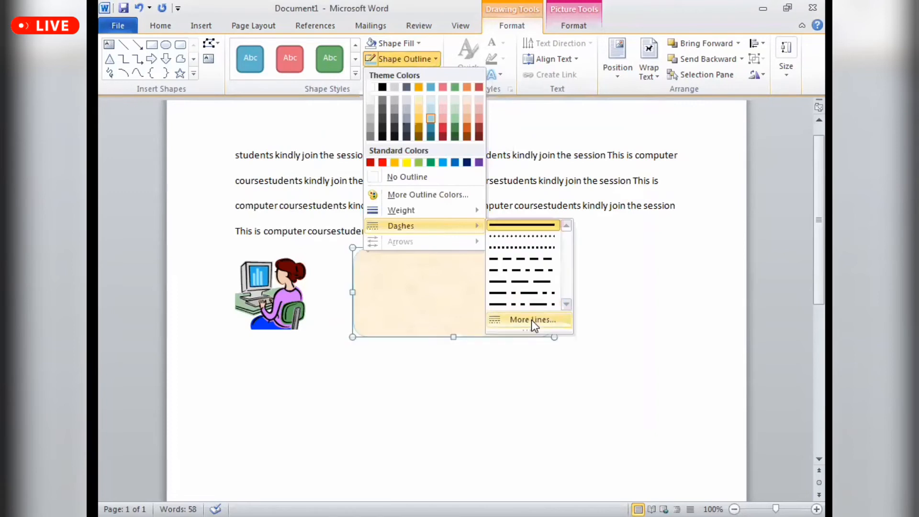
{"action": "left_click", "coordinate": [532, 319]}
{"action": "left_click", "coordinate": [474, 165]}
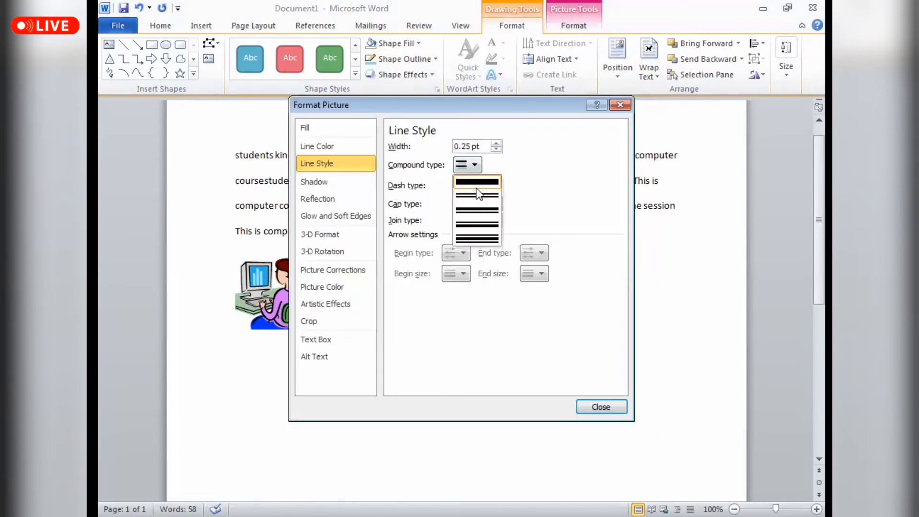
{"action": "left_click", "coordinate": [487, 242]}
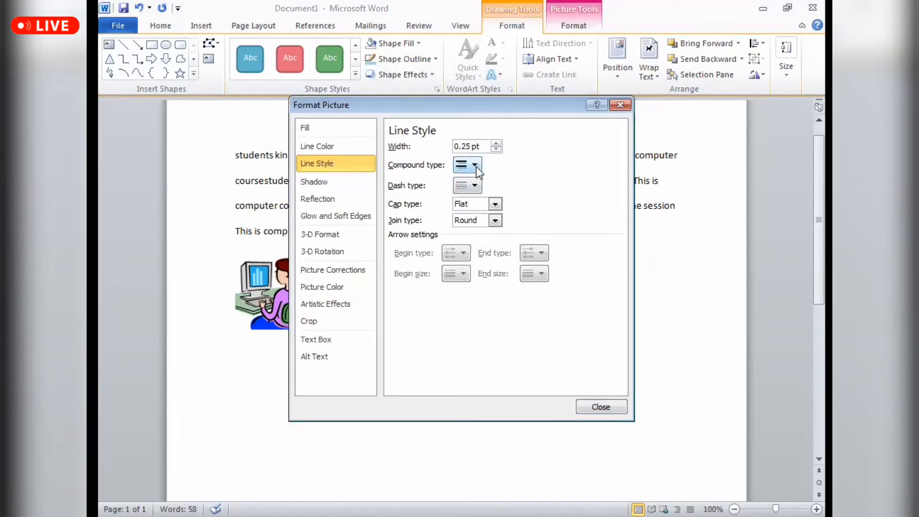
{"action": "left_click", "coordinate": [476, 165]}
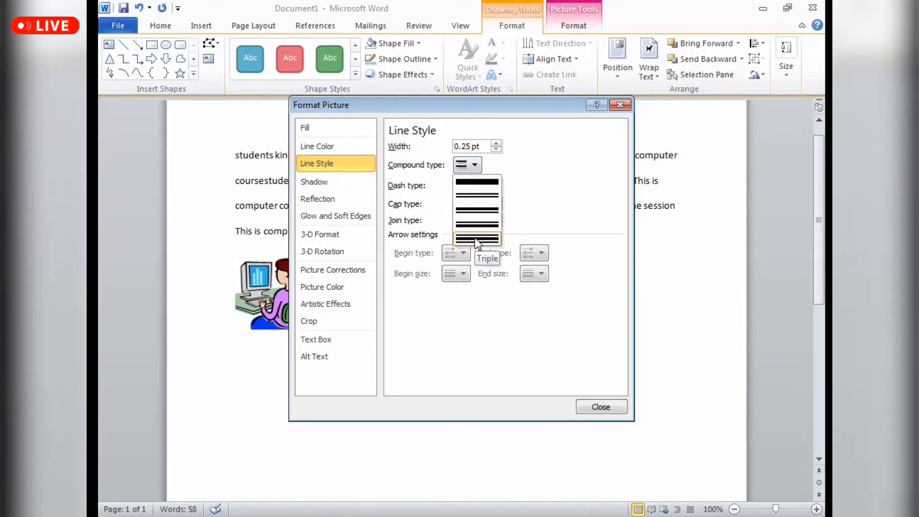
{"action": "left_click", "coordinate": [476, 239]}
Look through the dash types and the Shadow, Reflection, Glow and Soft Edges, Artistic Effects and Crop settings of the rounded rectangle
{"action": "left_click", "coordinate": [476, 187]}
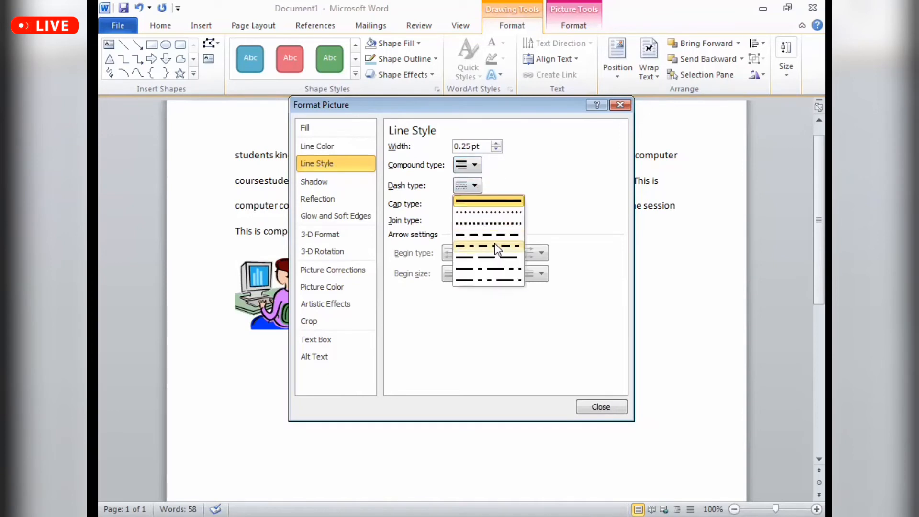
{"action": "left_click", "coordinate": [553, 194]}
{"action": "left_click", "coordinate": [468, 188]}
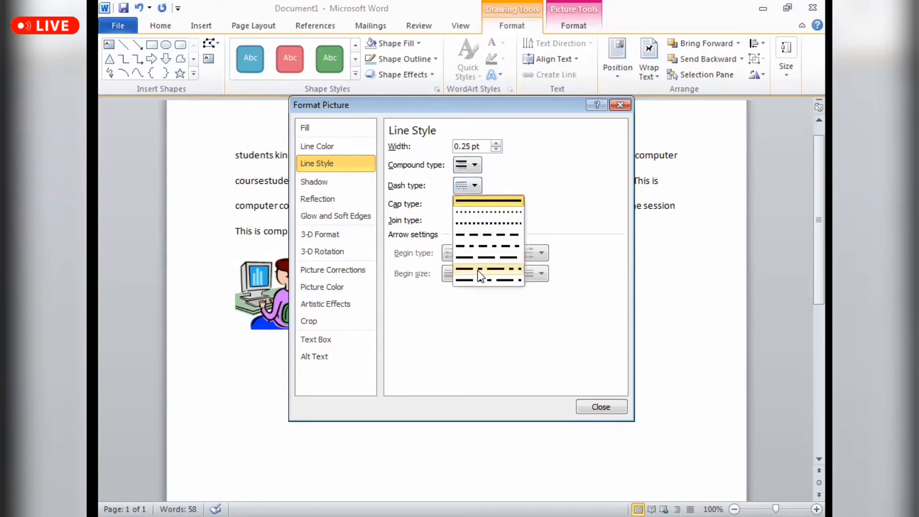
{"action": "left_click", "coordinate": [326, 182]}
{"action": "left_click", "coordinate": [328, 200]}
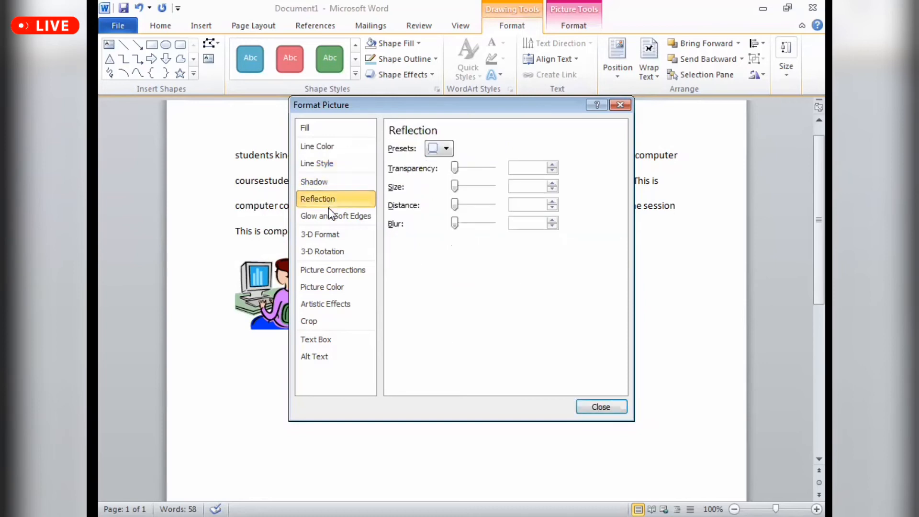
{"action": "left_click", "coordinate": [329, 188]}
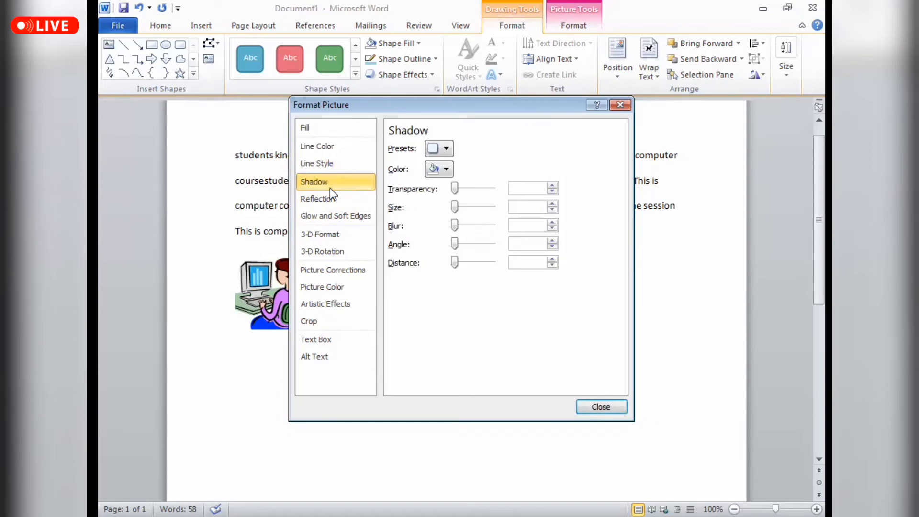
{"action": "left_click", "coordinate": [346, 203]}
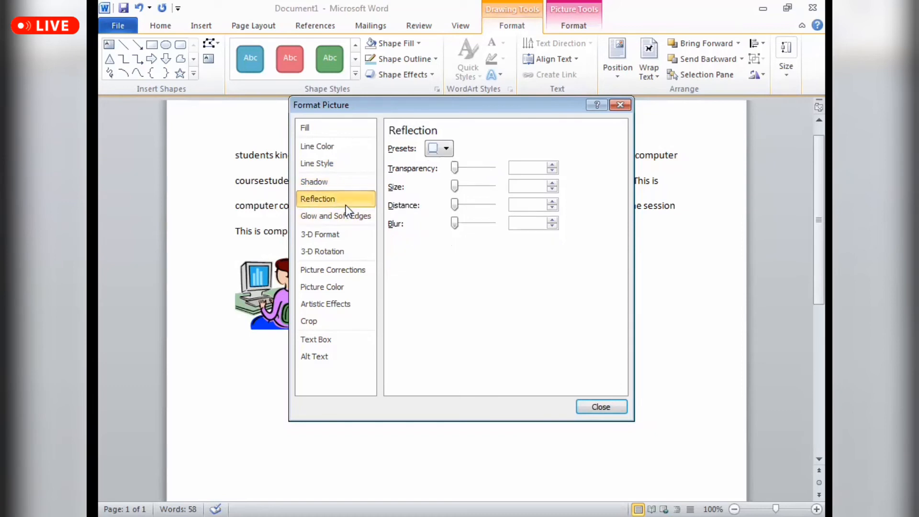
{"action": "left_click", "coordinate": [352, 221]}
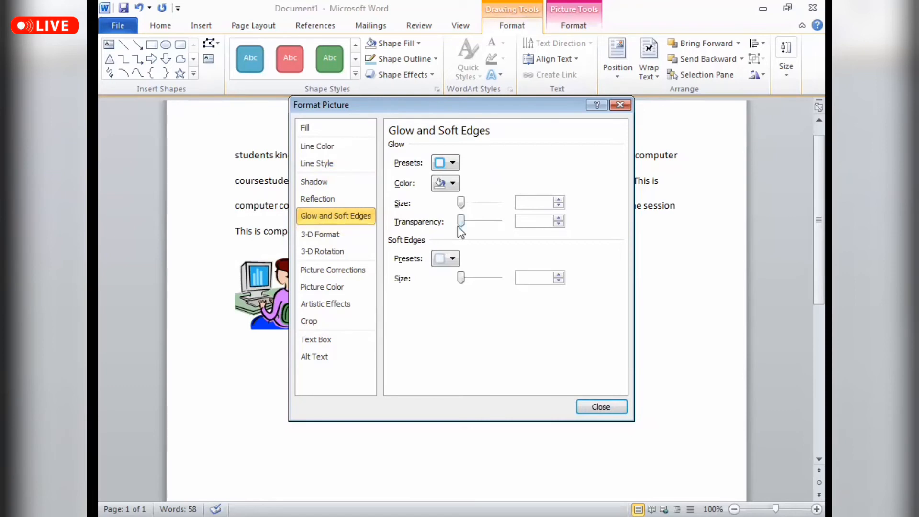
{"action": "left_click", "coordinate": [451, 183]}
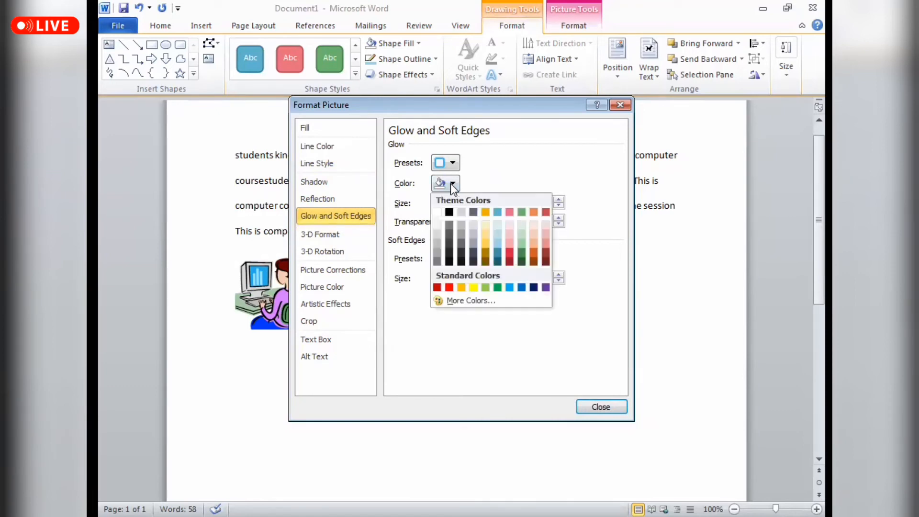
{"action": "left_click", "coordinate": [401, 284]}
{"action": "left_click", "coordinate": [341, 302]}
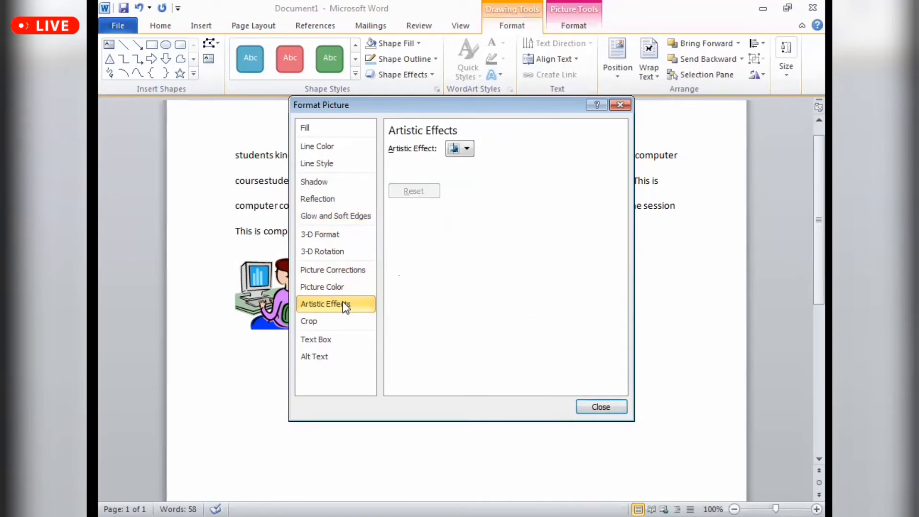
{"action": "left_click", "coordinate": [338, 320]}
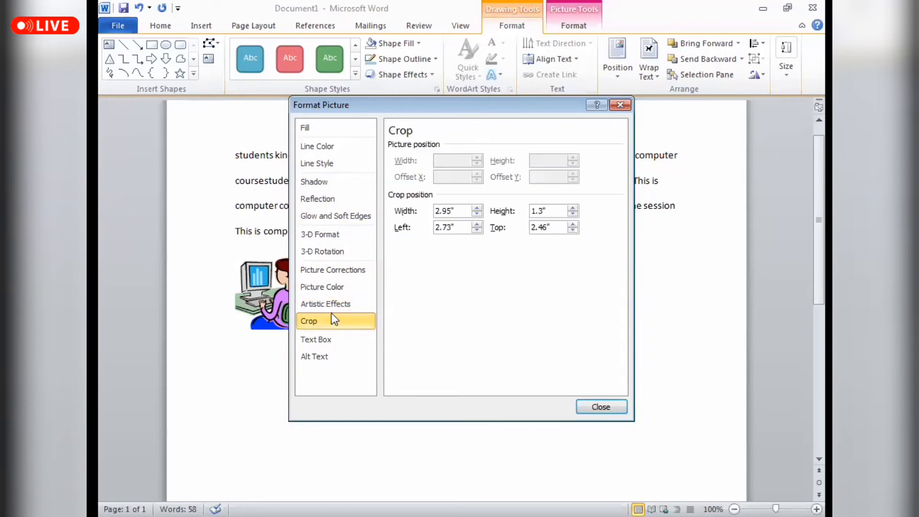
Correct the rounded rectangle's picture fill with 17% brightness, 7% contrast and 4% sharpening
{"action": "left_click", "coordinate": [338, 272]}
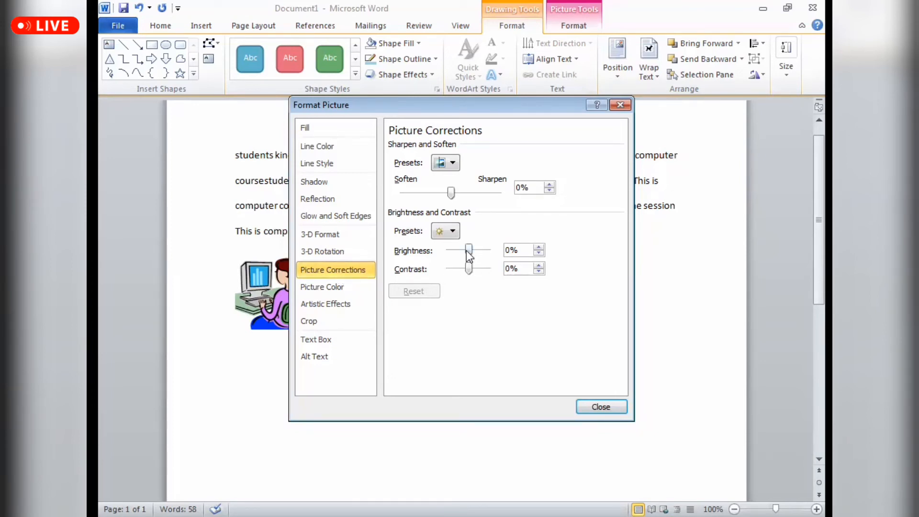
{"action": "left_click_drag", "start_coordinate": [469, 250], "coordinate": [467, 271]}
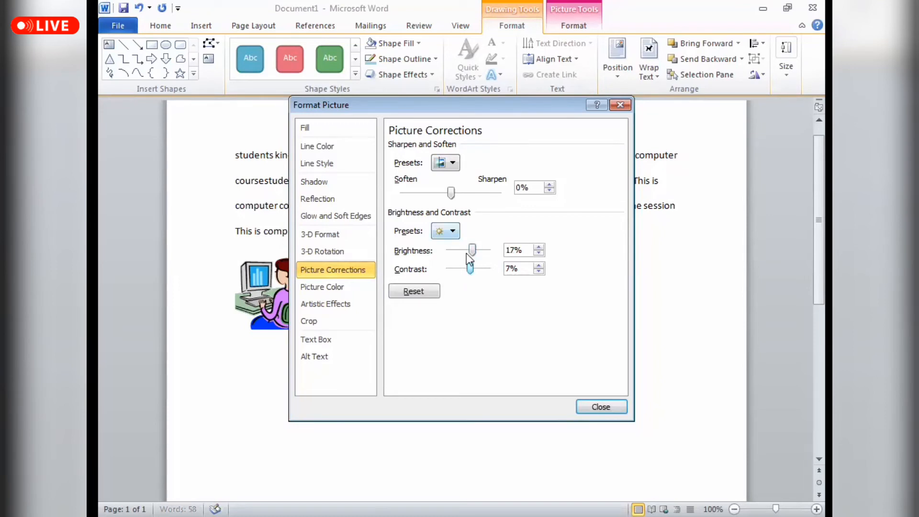
{"action": "left_click", "coordinate": [451, 232]}
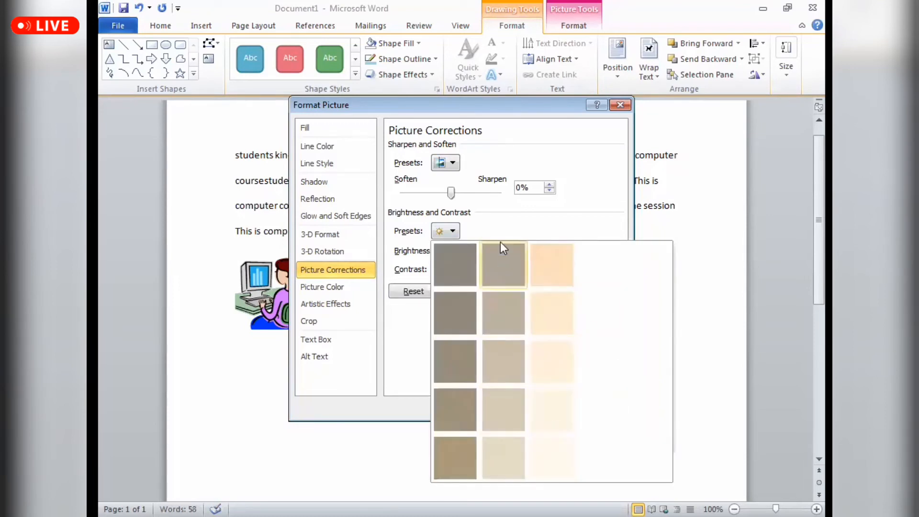
{"action": "left_click", "coordinate": [453, 194]}
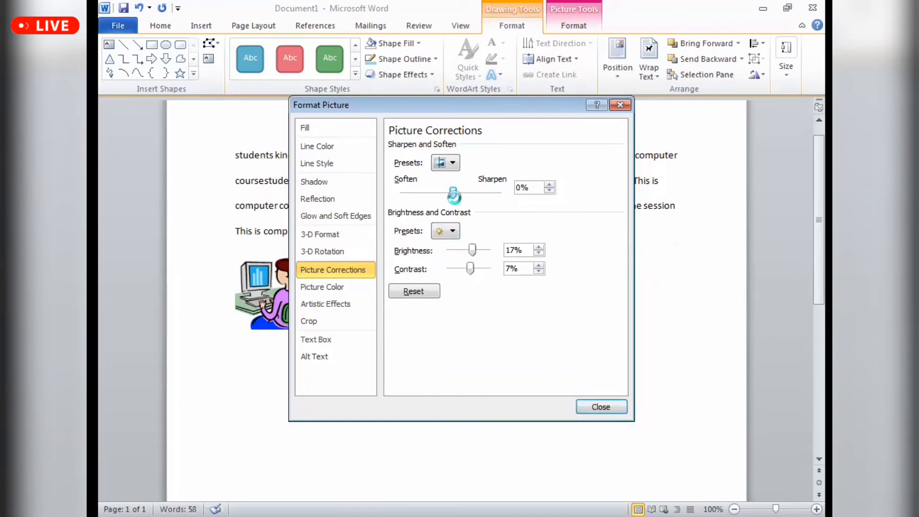
{"action": "left_click", "coordinate": [445, 168]}
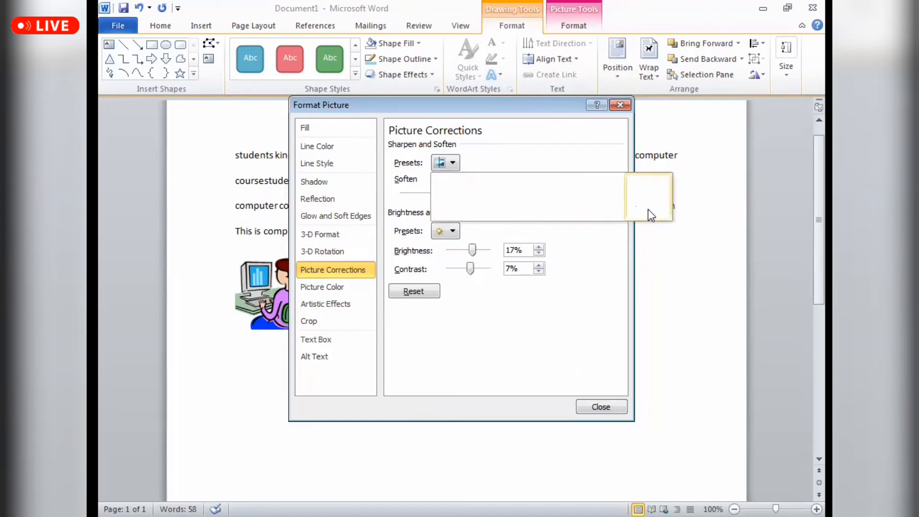
{"action": "left_click", "coordinate": [620, 259]}
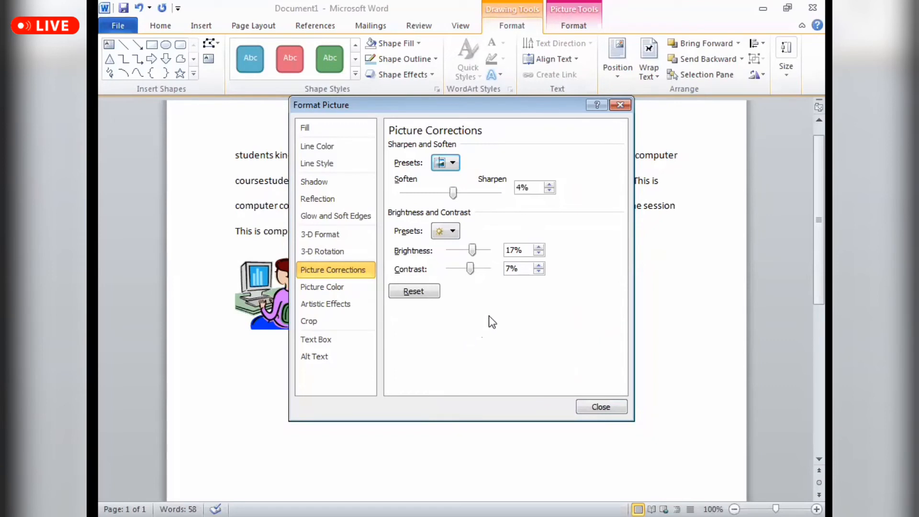
{"action": "left_click", "coordinate": [628, 109]}
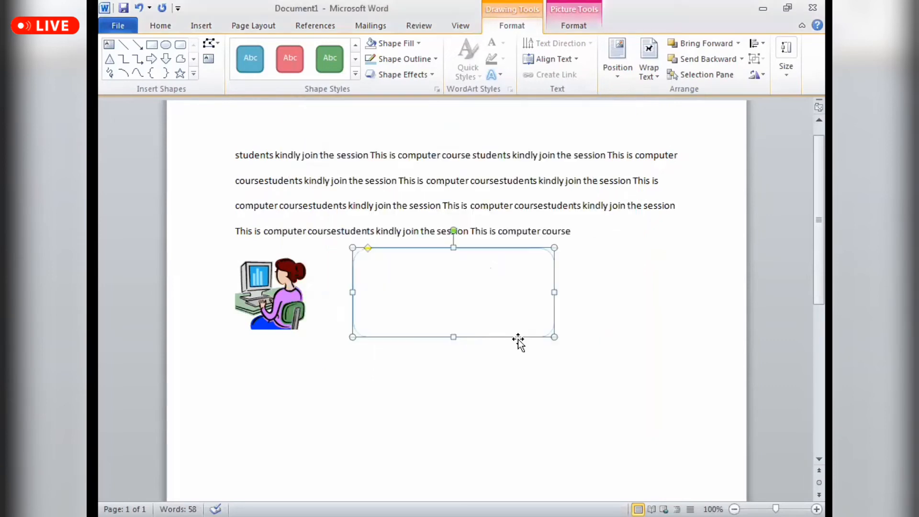
Browse the shape effects available for the rounded rectangle, including the Reflection variations and Soft Edges sizes
{"action": "left_click", "coordinate": [455, 280]}
{"action": "left_click", "coordinate": [409, 76]}
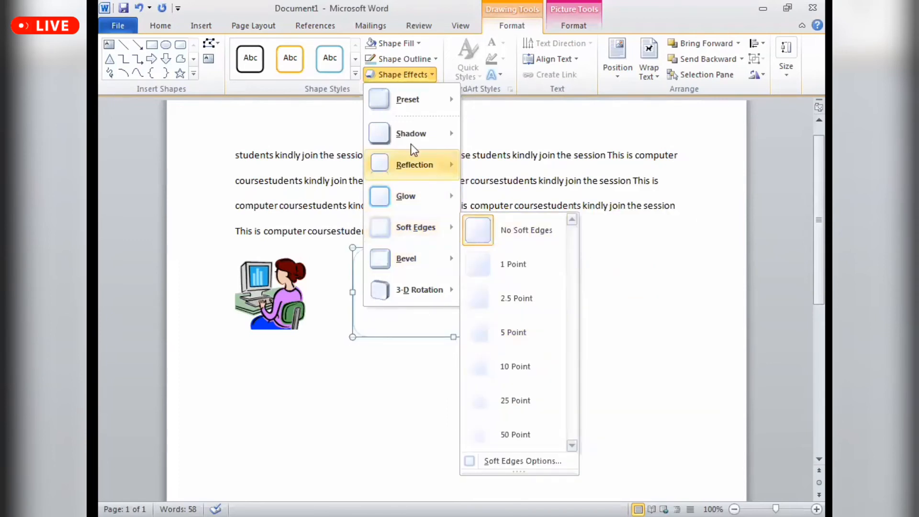
{"action": "mouse_move", "coordinate": [411, 144]}
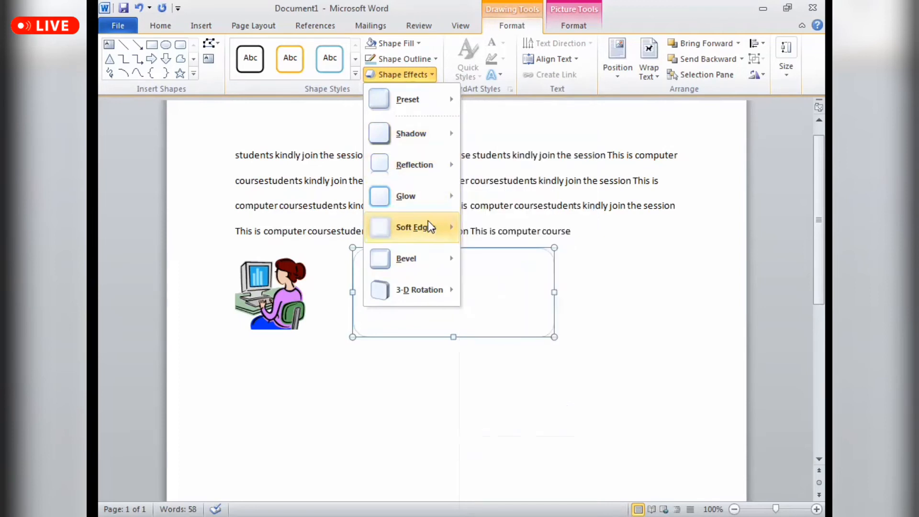
{"action": "mouse_move", "coordinate": [428, 231]}
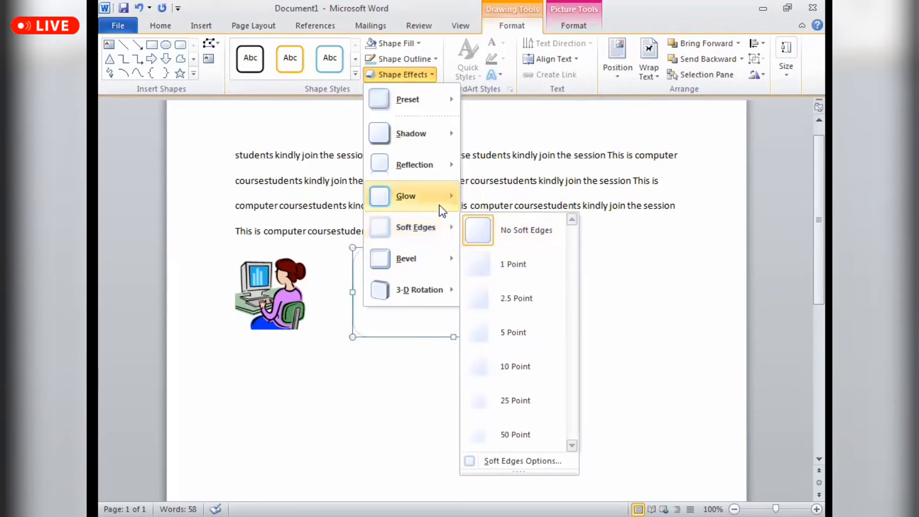
{"action": "mouse_move", "coordinate": [442, 207]}
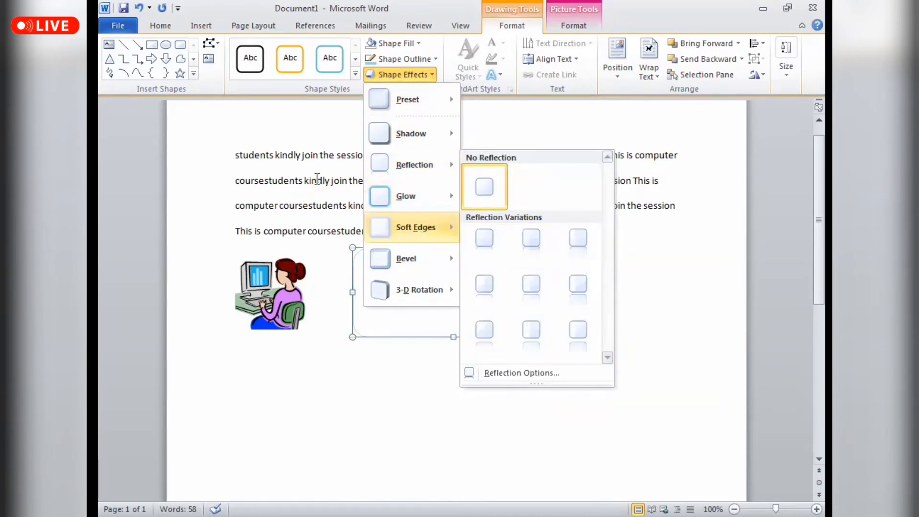
{"action": "left_click", "coordinate": [402, 263]}
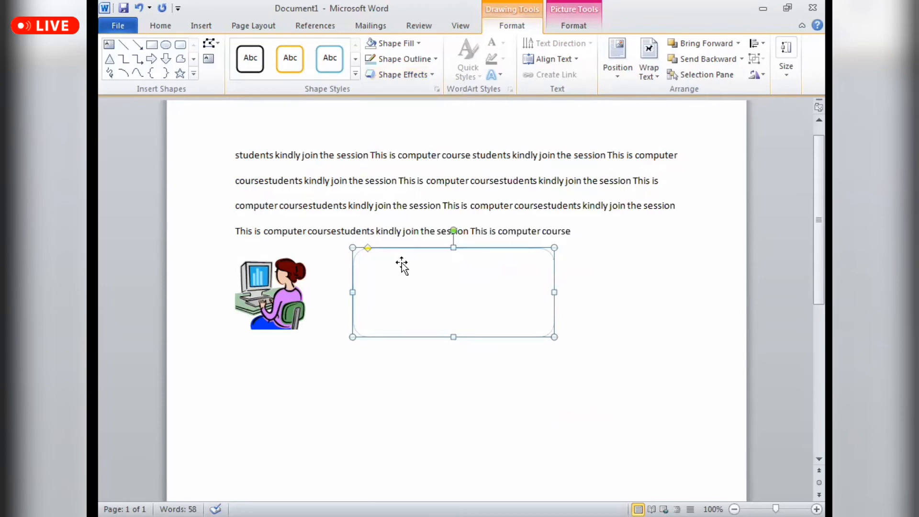